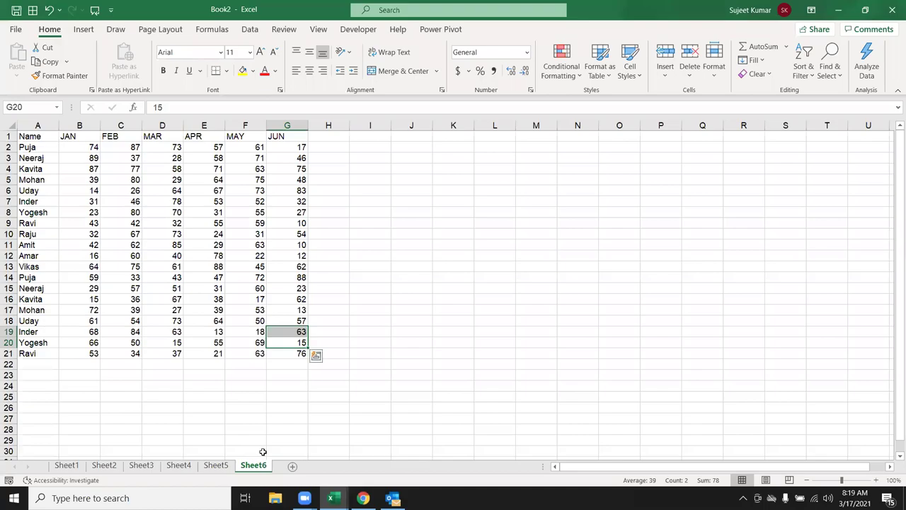
Review the data on each sheet from Sheet1 through Sheet6
click(67, 465)
click(104, 465)
click(141, 465)
click(178, 465)
click(215, 465)
click(254, 465)
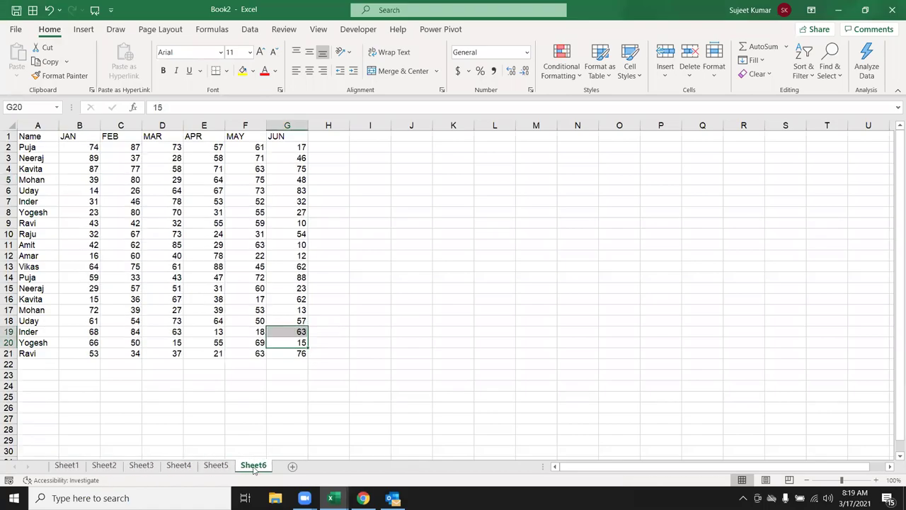
Add a blank Sheet7 after Sheet6 and open the Visual Basic editor from the Developer tab
click(293, 466)
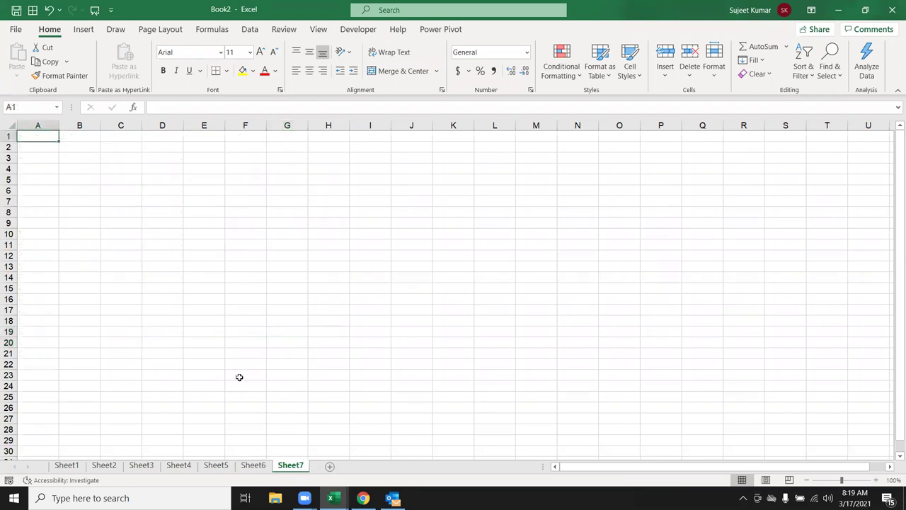
click(255, 466)
click(290, 465)
click(353, 33)
click(17, 58)
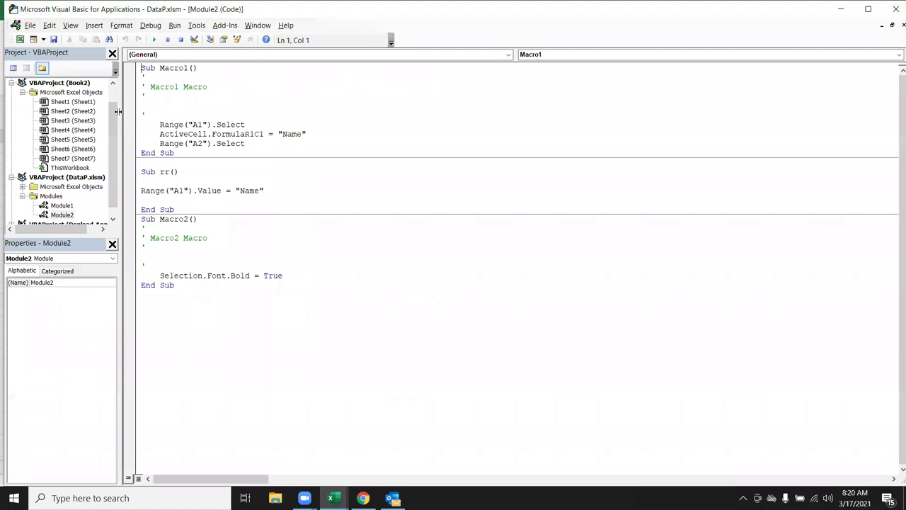
Insert Module1 into Book2 with a Sub rr macro that runs Sheets(1).Select
click(71, 130)
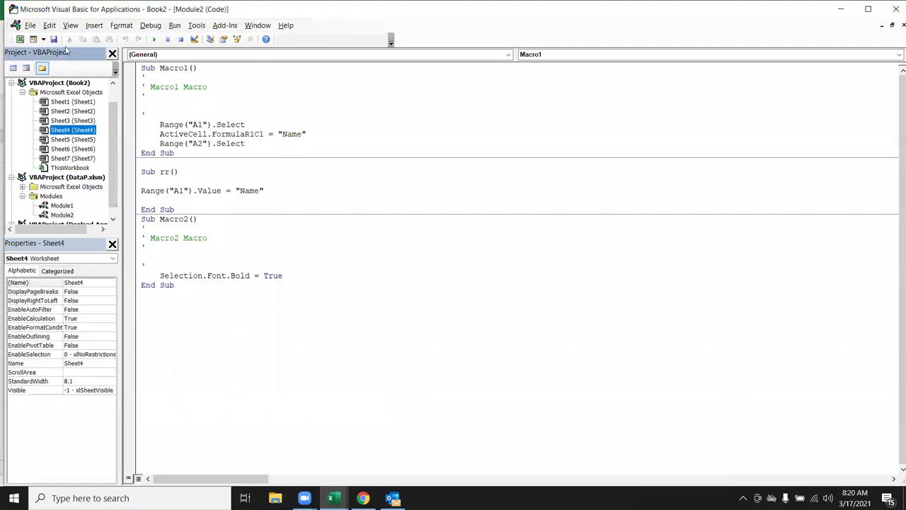
click(94, 25)
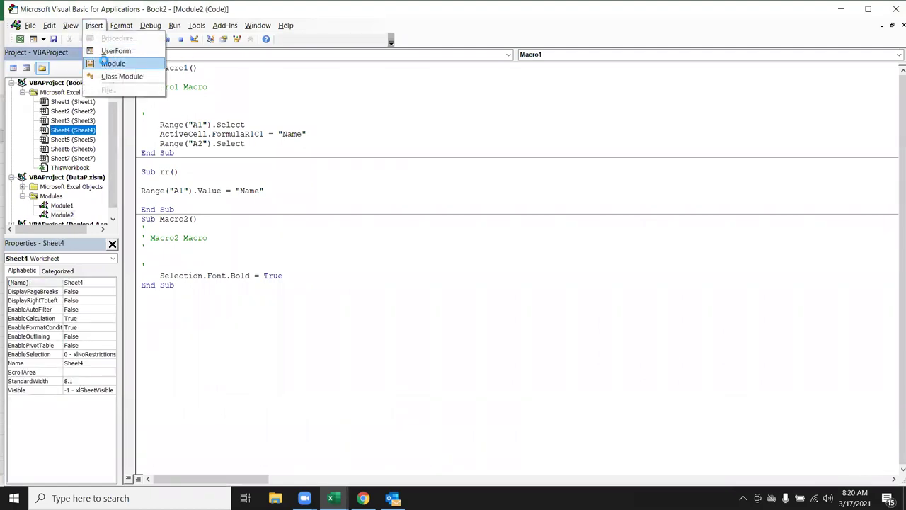
click(107, 61)
text(sub rr)
key(Return)
key(Return)
key(Return)
key(Return)
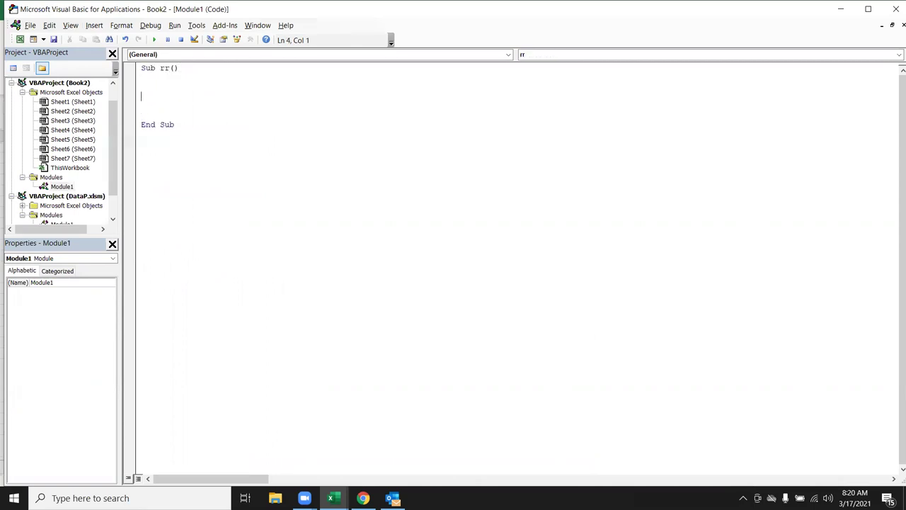
key(alt+F11)
key(alt+F11)
text(sheet)
text((1).)
text(Select)
key(Return)
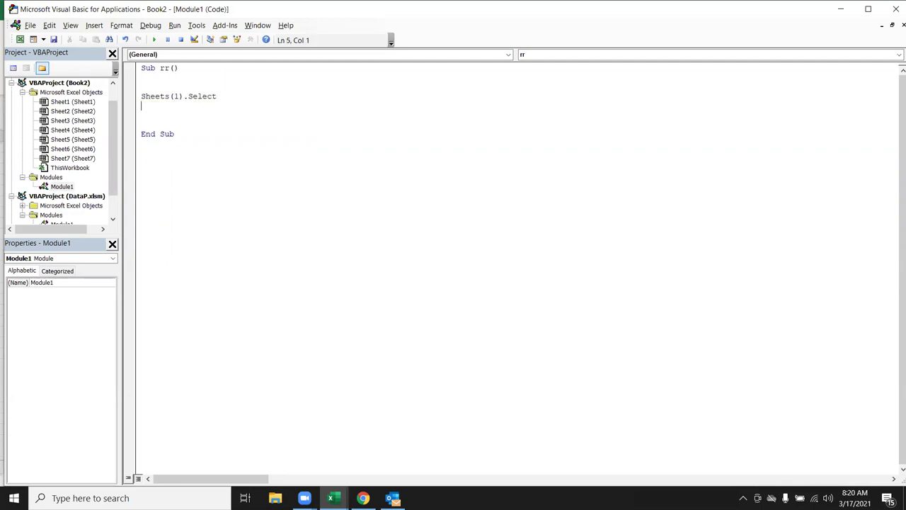
In Excel, check Sheet1's data block around A1 with Ctrl+A, then return to the editor
key(alt+F11)
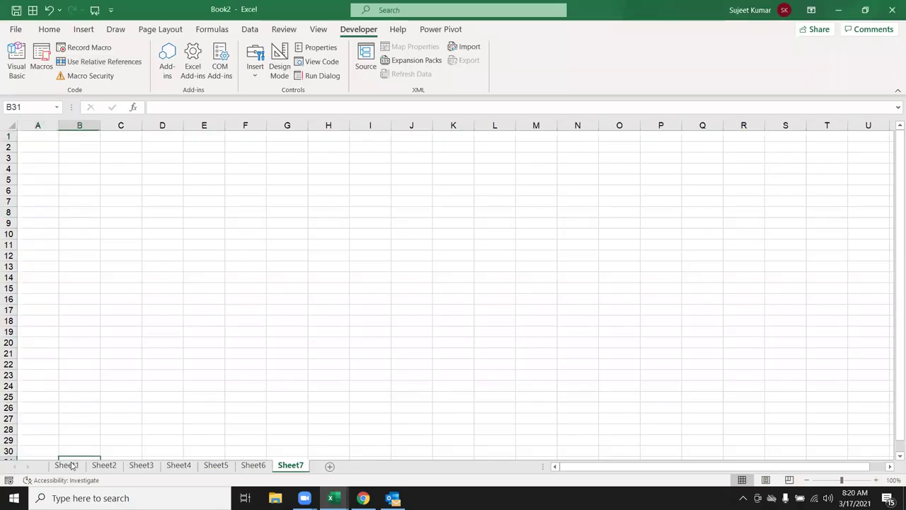
click(64, 464)
click(62, 204)
click(41, 136)
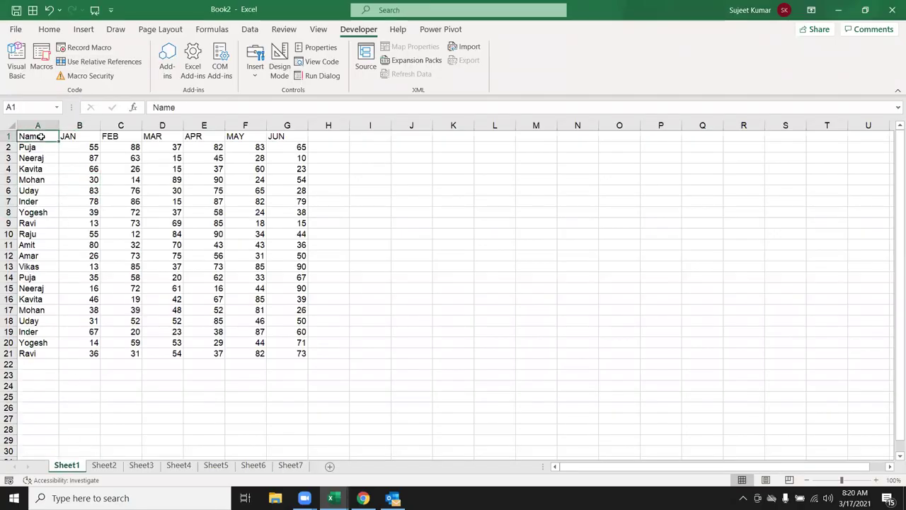
key(ctrl+a)
click(94, 202)
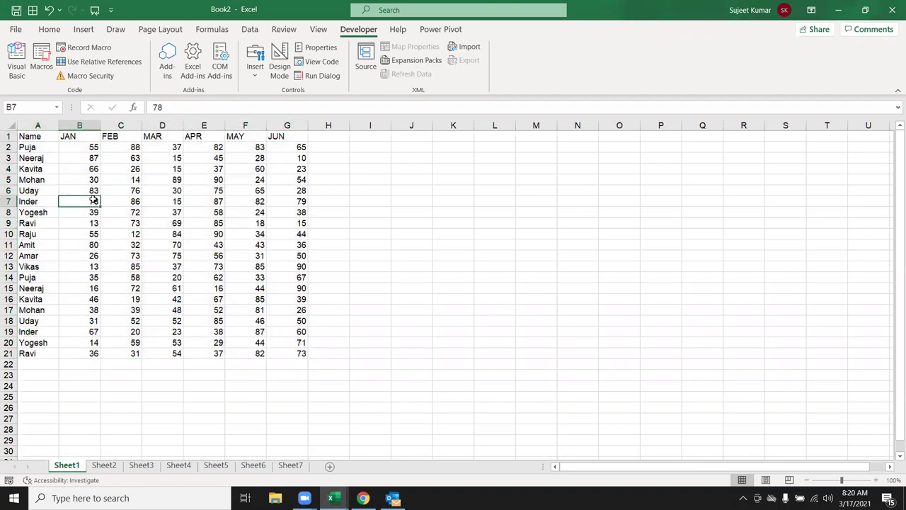
key(alt+F11)
Add the lines Range("A1").CurrentRegion.Select and Selection.Copy to the rr macro
text(range(")
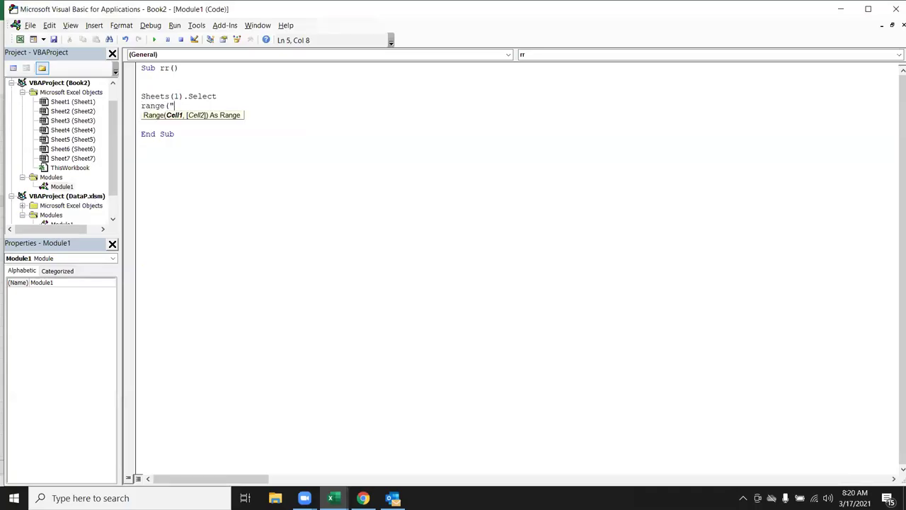
text(1").cu)
key(Down)
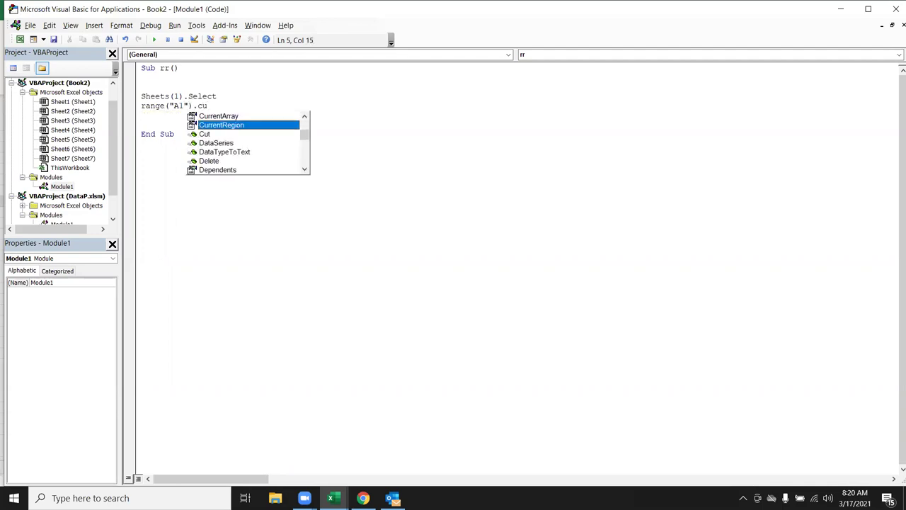
key(Tab)
text(.s)
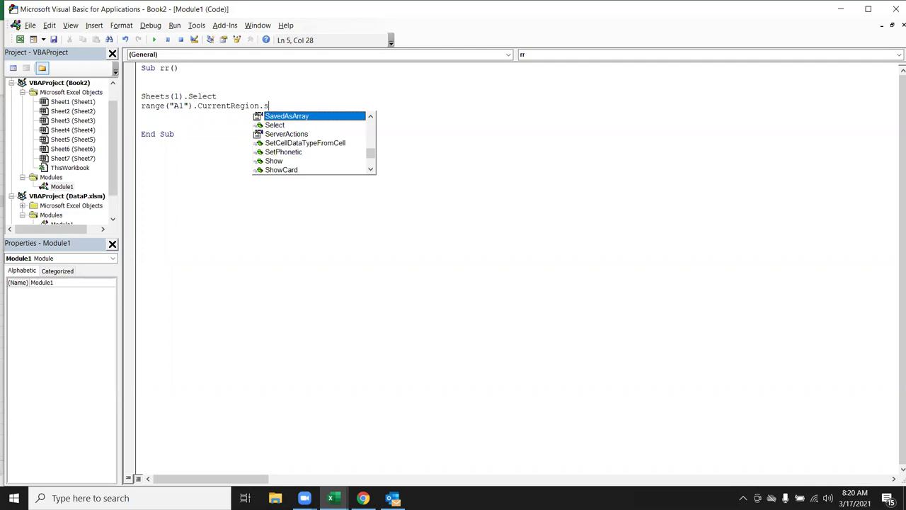
text(e)
key(Tab)
key(Return)
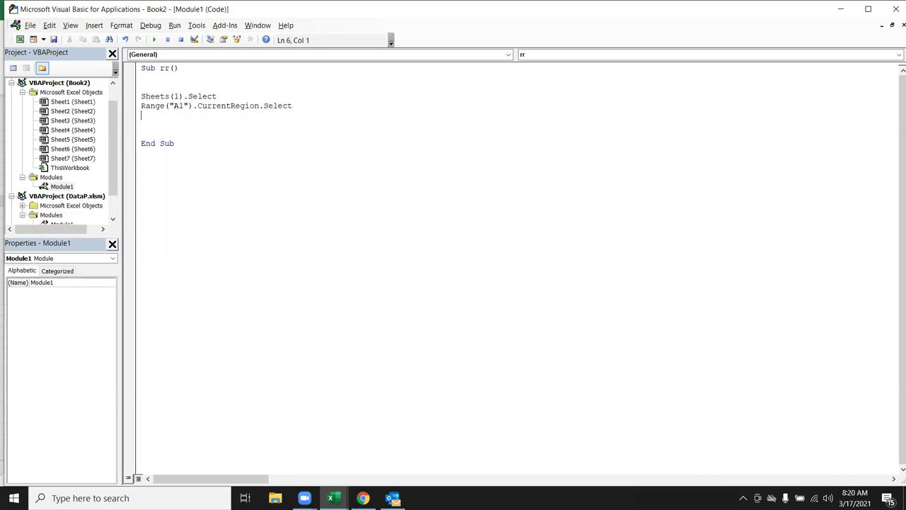
text(selectio)
text(n.copy)
key(Return)
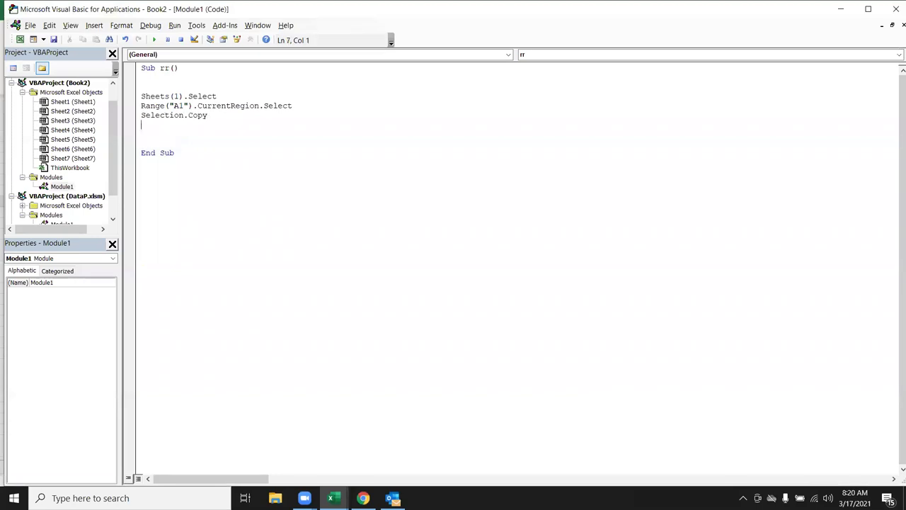
key(alt+F11)
Add a new sheet, move it to the end of the tabs, and rename it Data
click(329, 468)
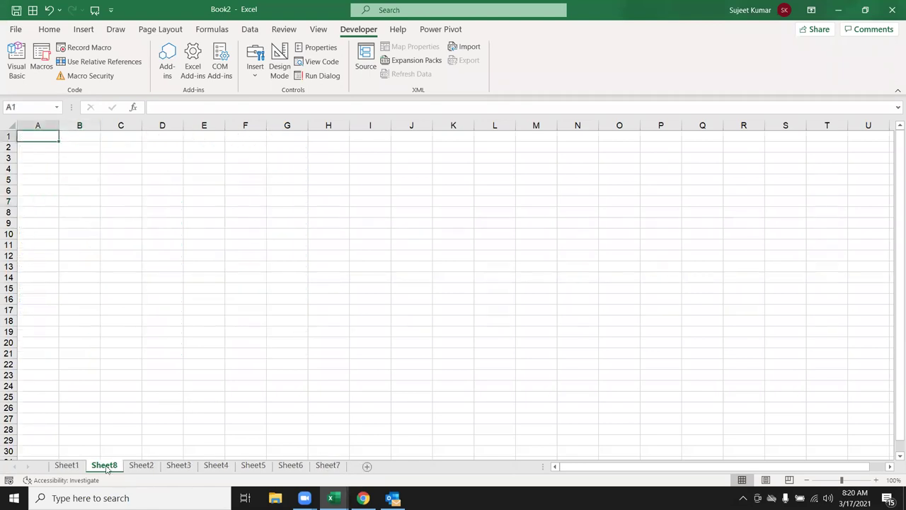
drag(106, 470, 359, 467)
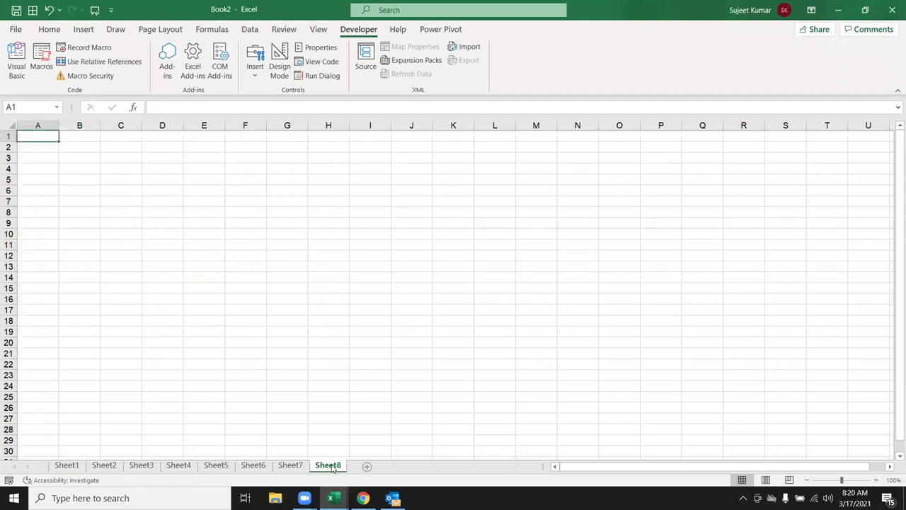
double_click(333, 467)
text(Data)
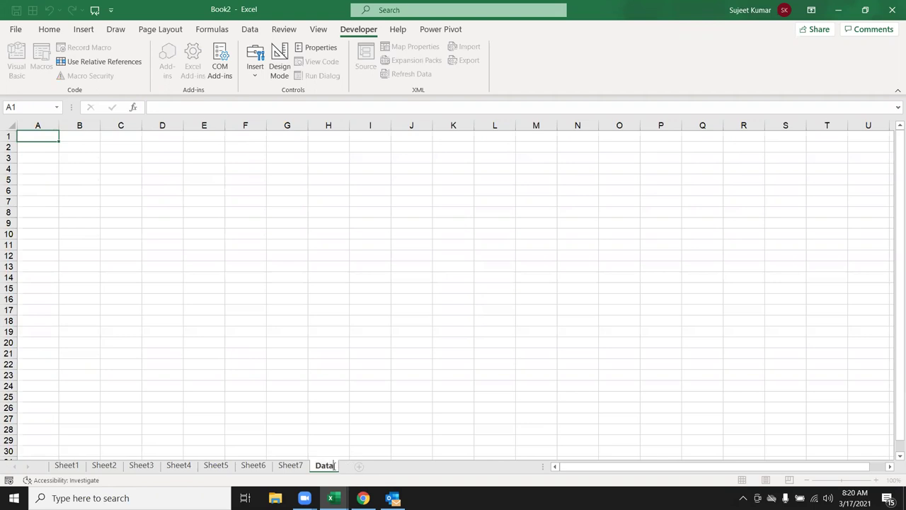
click(328, 389)
Delete Sheet7 and select cell A2 on the Data sheet
click(291, 465)
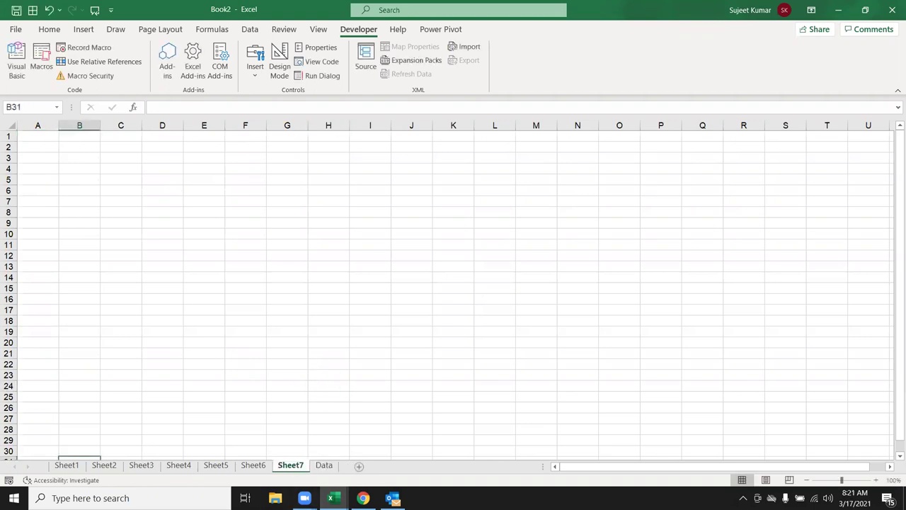
right_click(293, 467)
click(327, 316)
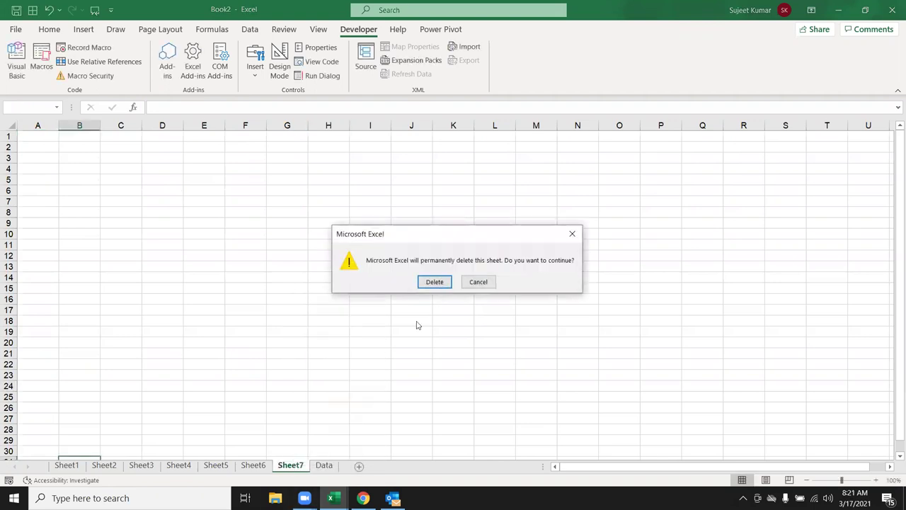
click(435, 282)
click(34, 145)
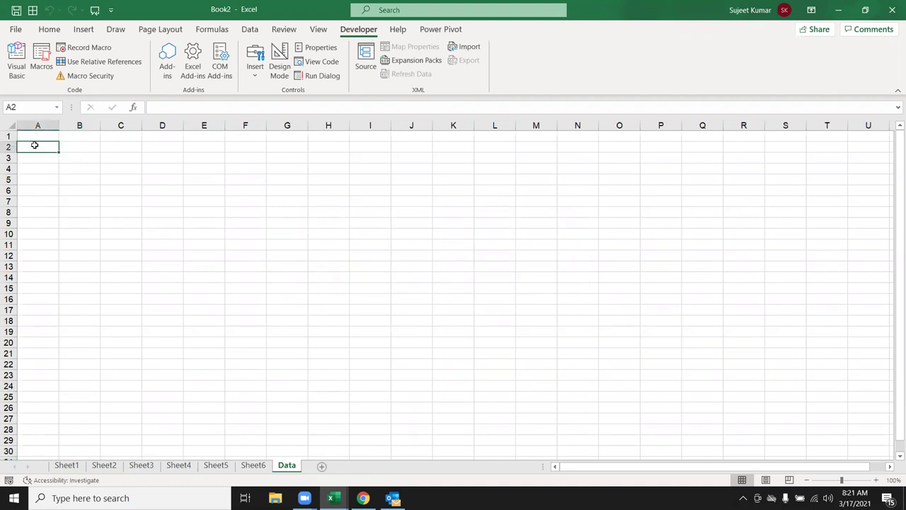
key(alt+F11)
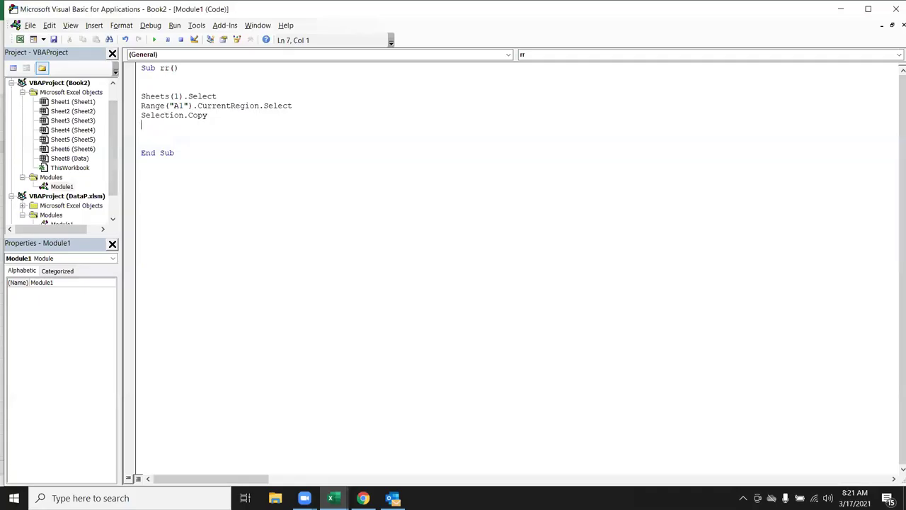
Add the line Range("A65000").End(xlUp).Offset(1, 0).Select to the macro
key(alt+F11)
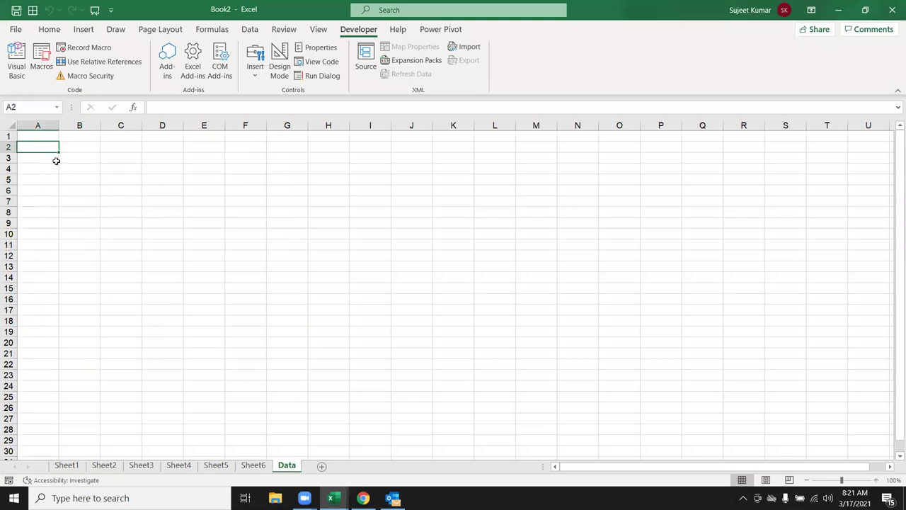
click(37, 396)
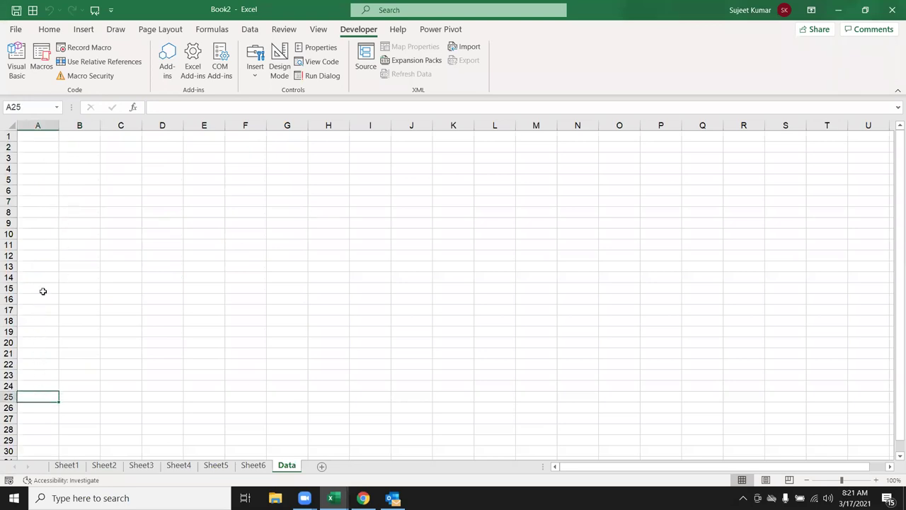
key(alt+F11)
text(range()
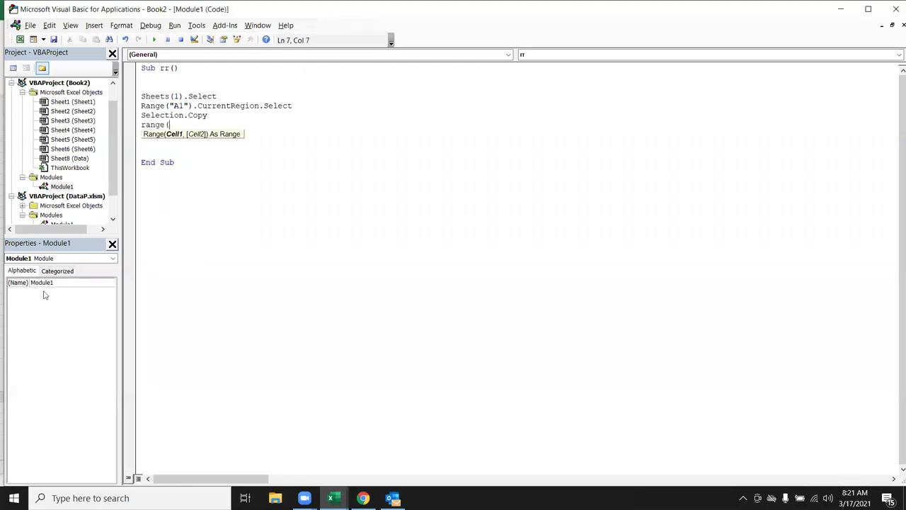
text("A65000"))
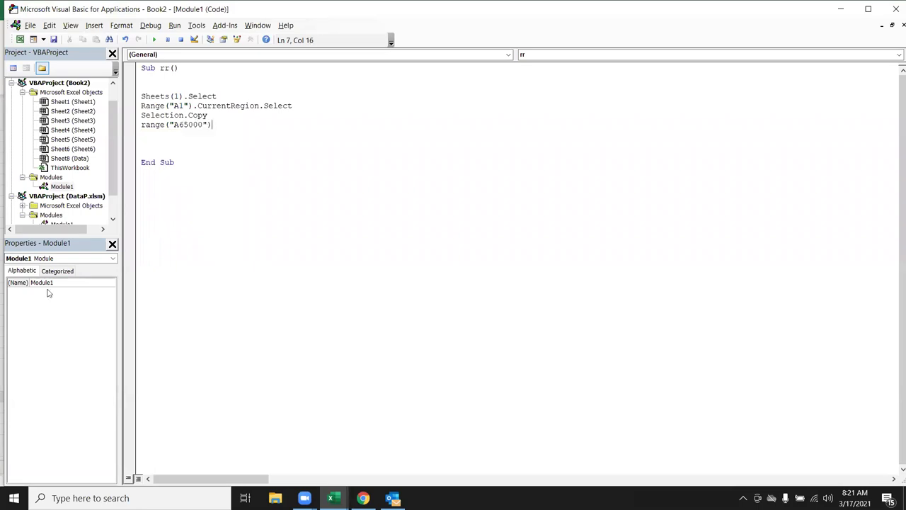
text(.End()
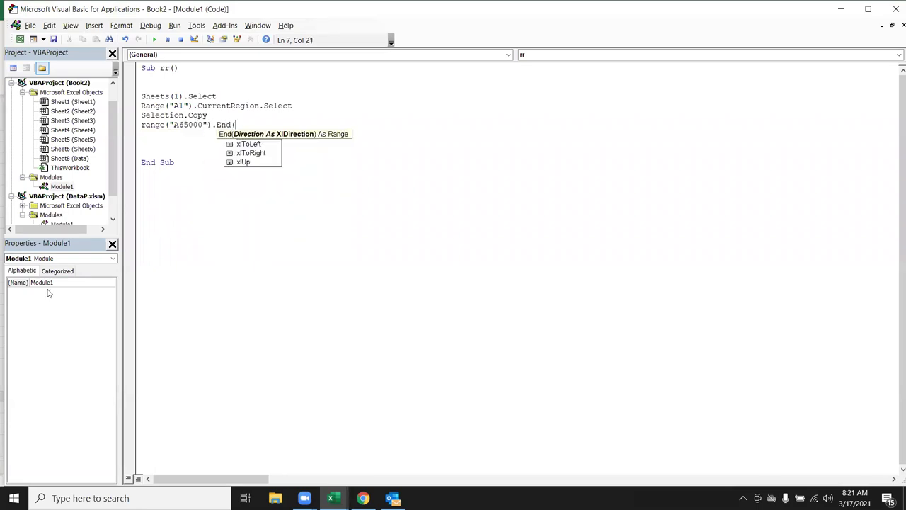
key(Down)
key(Down)
key(Down)
key(Tab)
text().of)
key(Tab)
text((1,0).s)
key(Return)
Add ActiveSheet.Paste, run the macro with F5, and check the result in Excel
text(select)
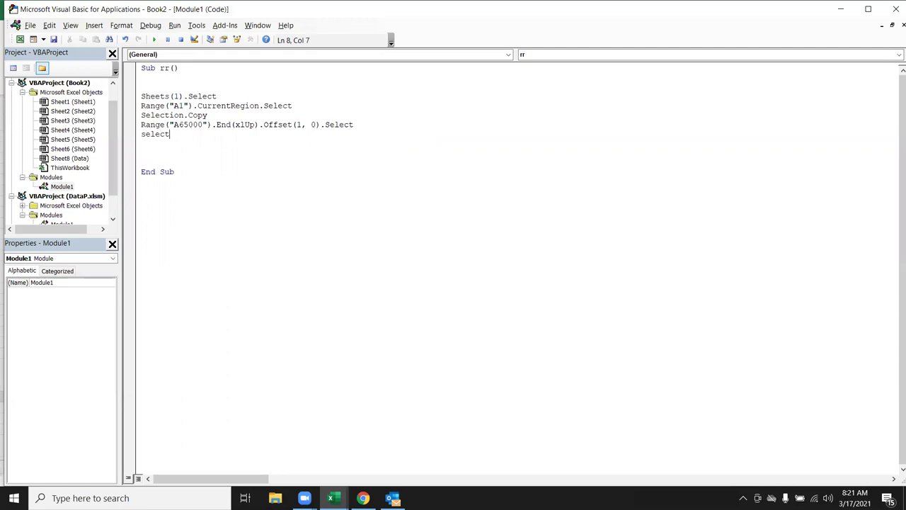
key(BackSpace)
key(BackSpace)
key(BackSpace)
text(ativsheet)
text(aste)
key(Return)
key(F5)
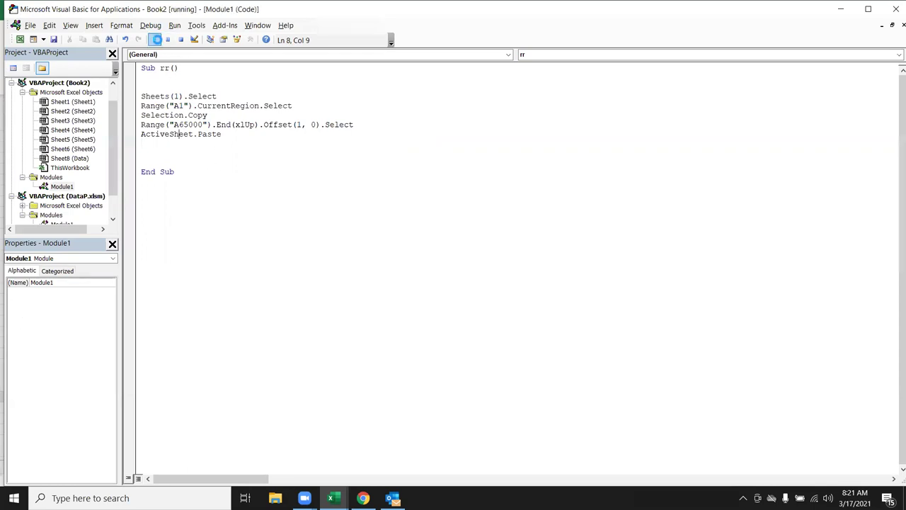
key(alt+F11)
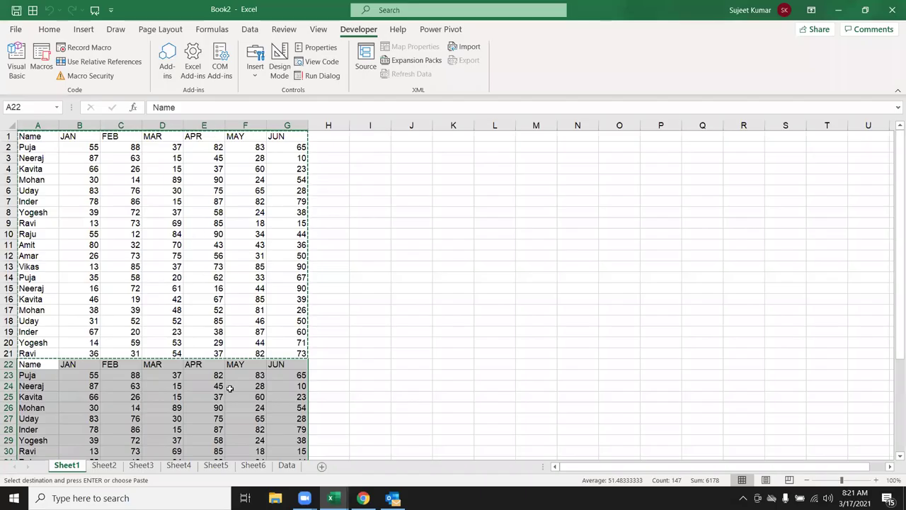
Confirm the Data sheet is empty and clear the duplicate rows pasted below Sheet1's table
scroll(285, 444, down, 4)
scroll(285, 444, up, 3)
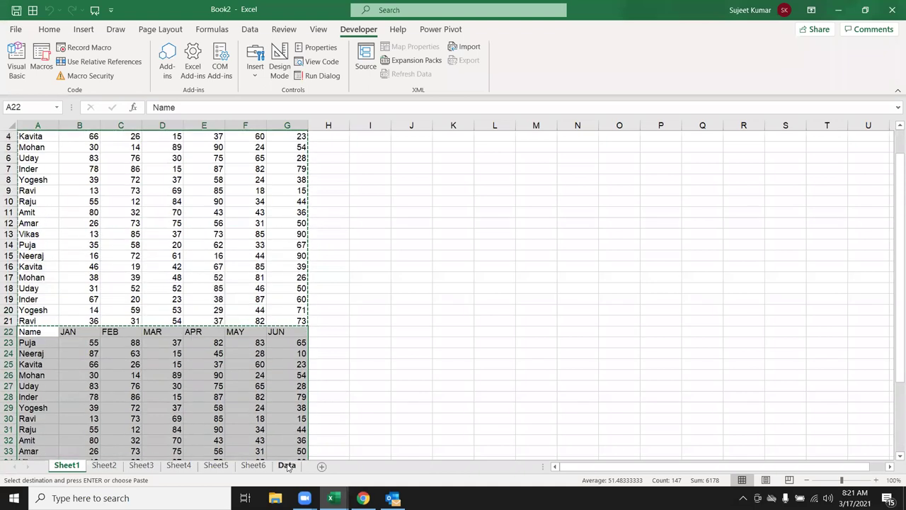
click(286, 465)
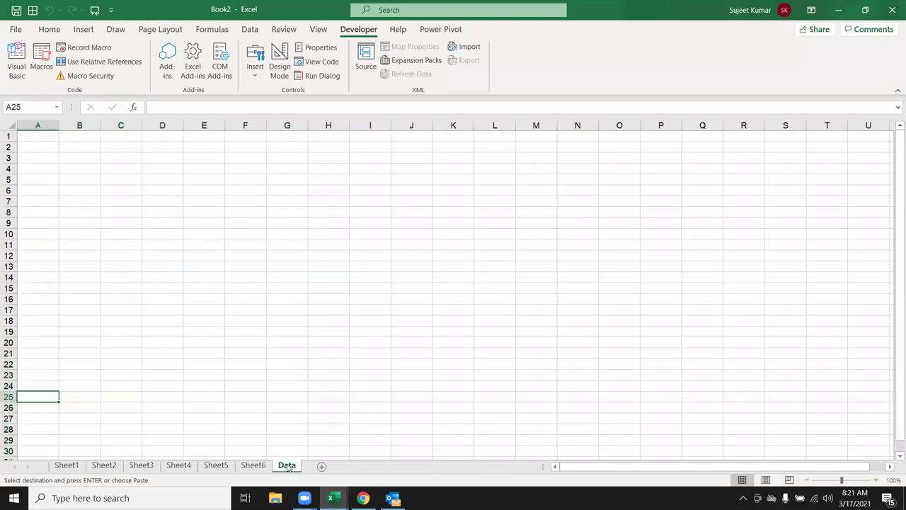
click(67, 465)
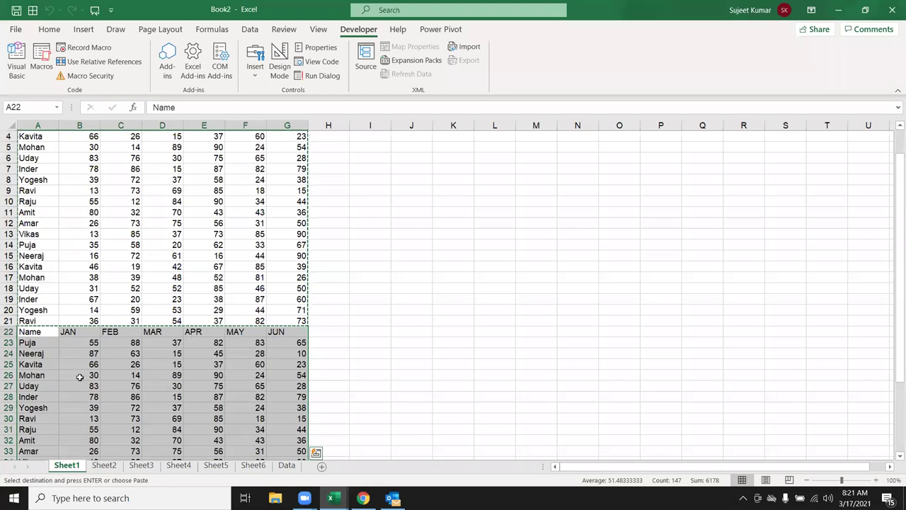
key(Escape)
click(289, 278)
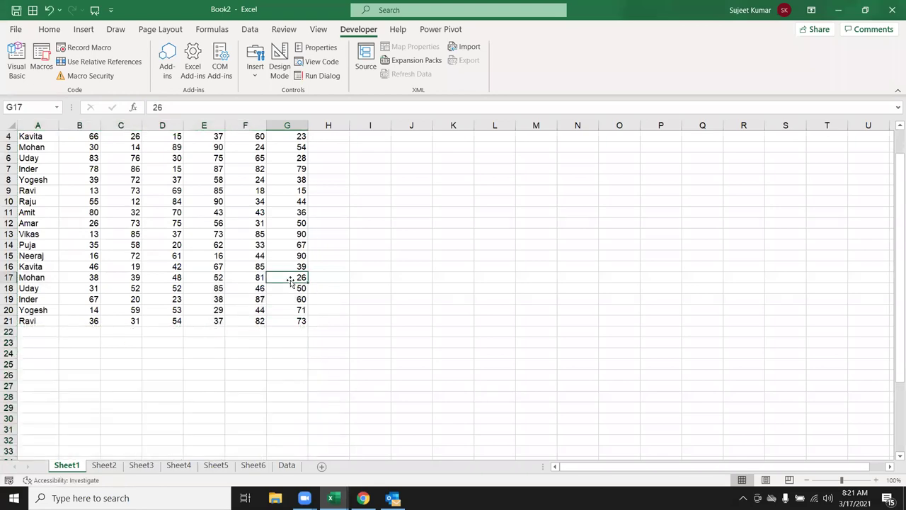
key(alt+F11)
click(144, 124)
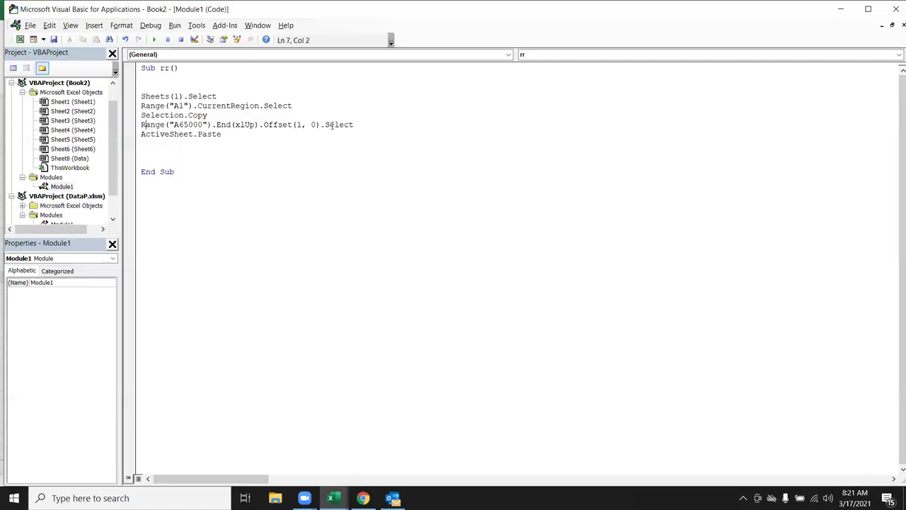
Insert Sheets("data").Select above the Range line and run the rr macro
key(Return)
text(heets("data")
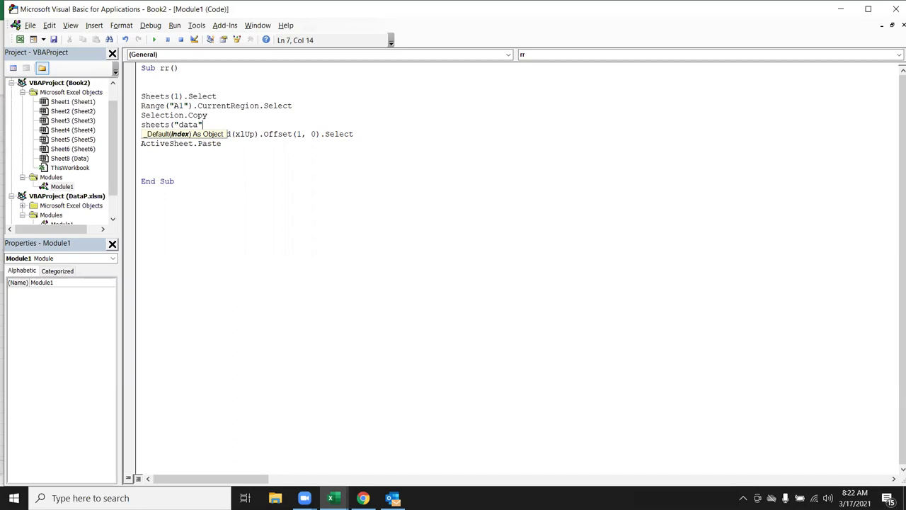
text().select)
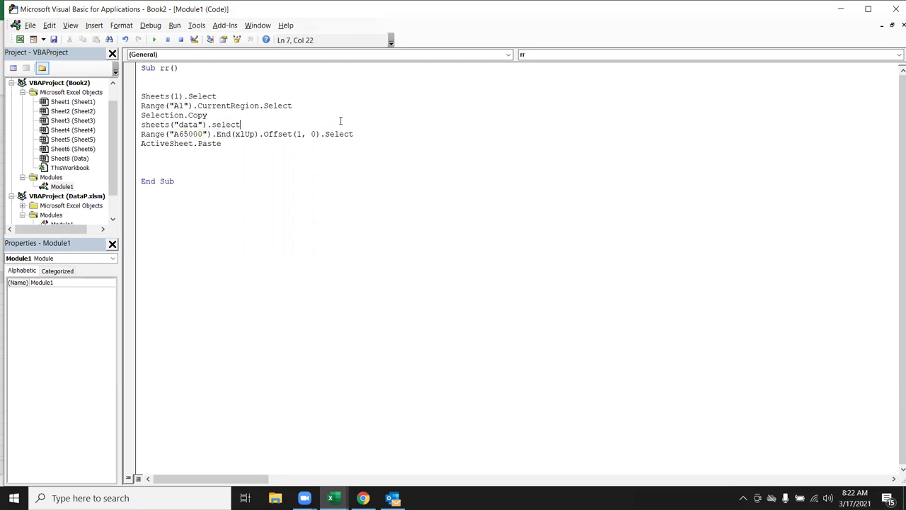
click(325, 153)
click(160, 39)
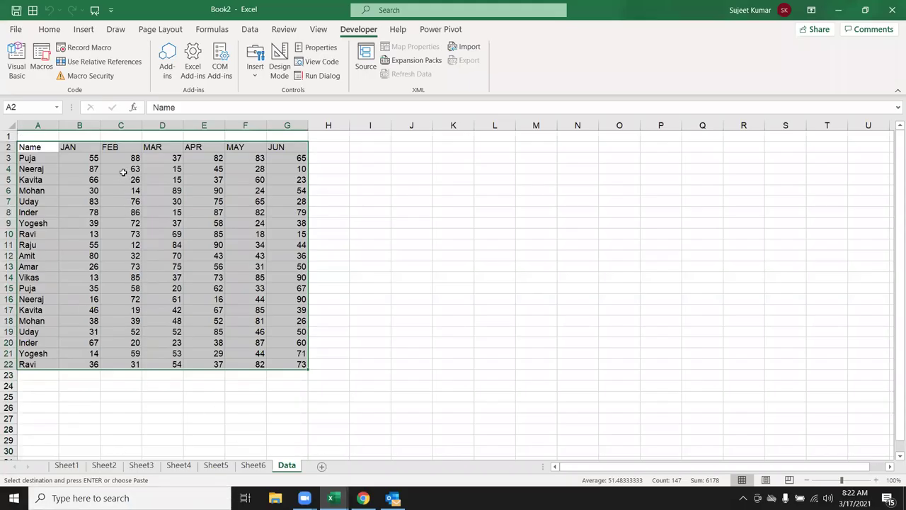
Deselect the pasted table on the Data sheet
click(49, 163)
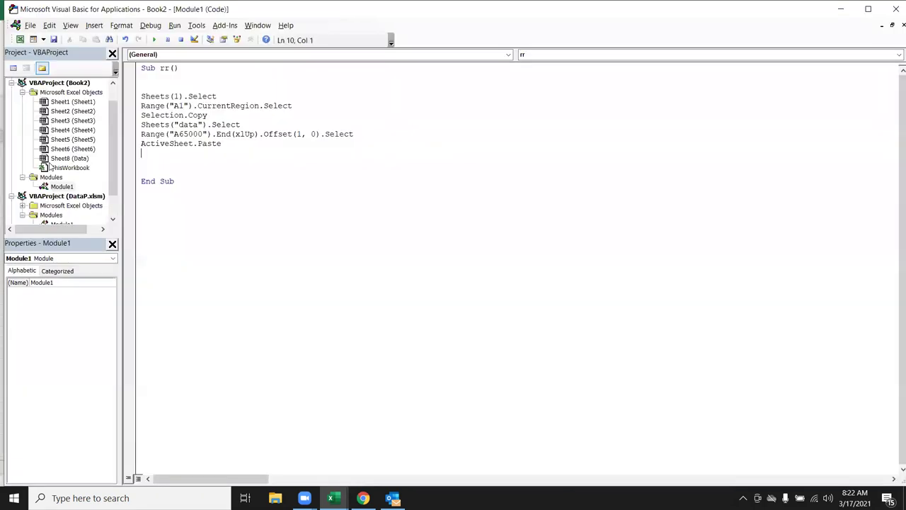
Duplicate the six-line copy-paste block below itself and change Sheets(1) to Sheets(2) in the copy
key(Return)
key(Return)
click(141, 106)
key(Down)
key(shift+Down)
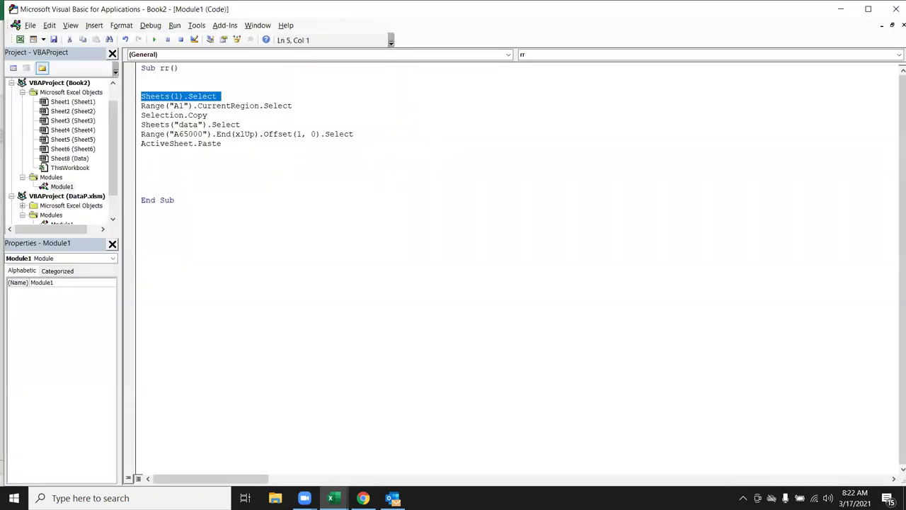
key(shift+Down)
key(shift+Down)
key(shift+Down)
key(shift+Down)
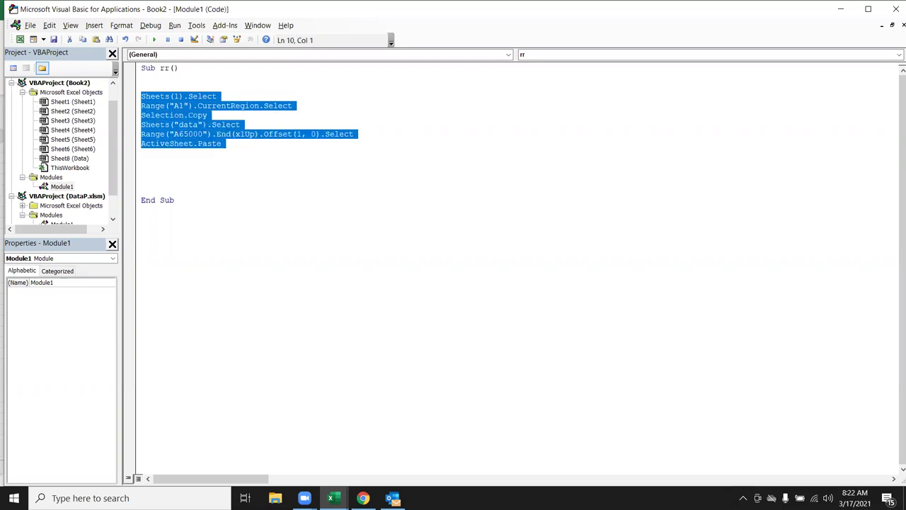
key(ctrl+c)
key(Down)
key(Down)
key(ctrl+v)
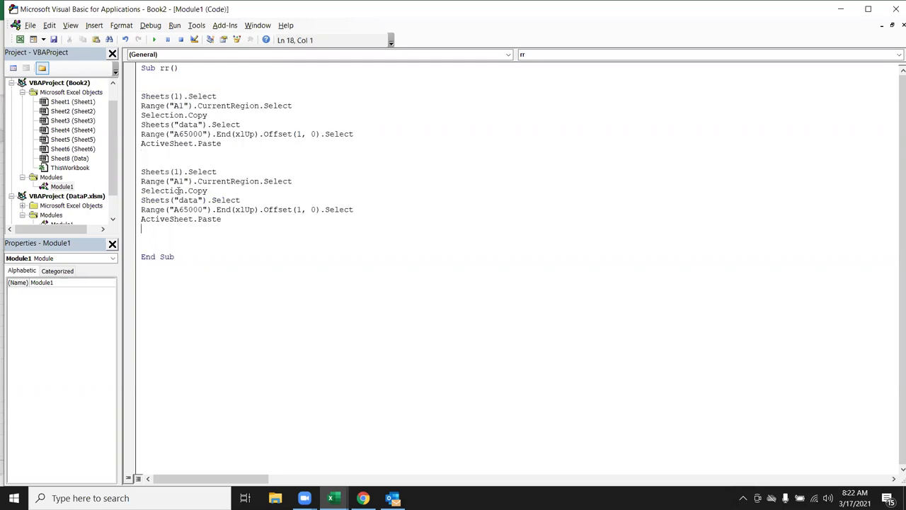
key(BackSpace)
text(2)
key(alt+F11)
Look over Sheet1 and Sheet2, then run the two-sheet rr macro
click(67, 465)
click(110, 466)
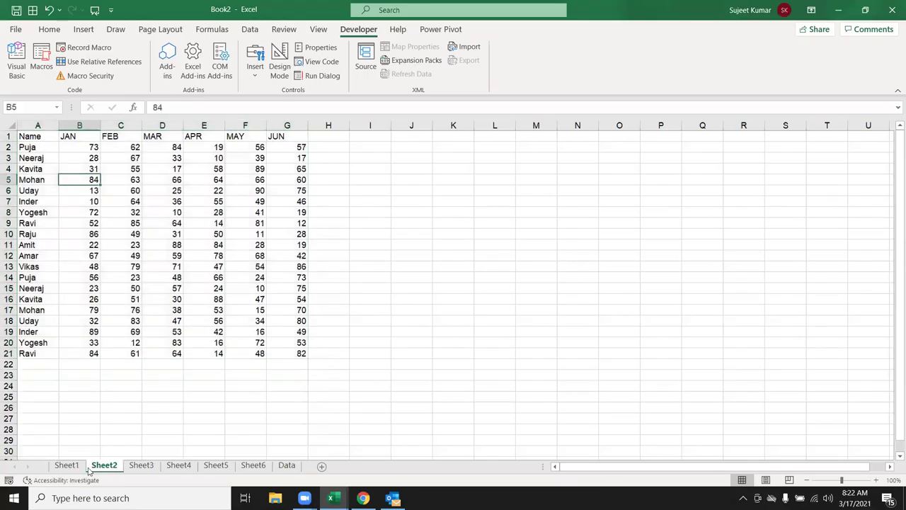
click(66, 465)
key(alt+F11)
click(174, 181)
click(156, 40)
Inspect the stacked results on Data and clear everything below the Name–JUN header row
scroll(226, 386, down, 5)
scroll(208, 338, up, 5)
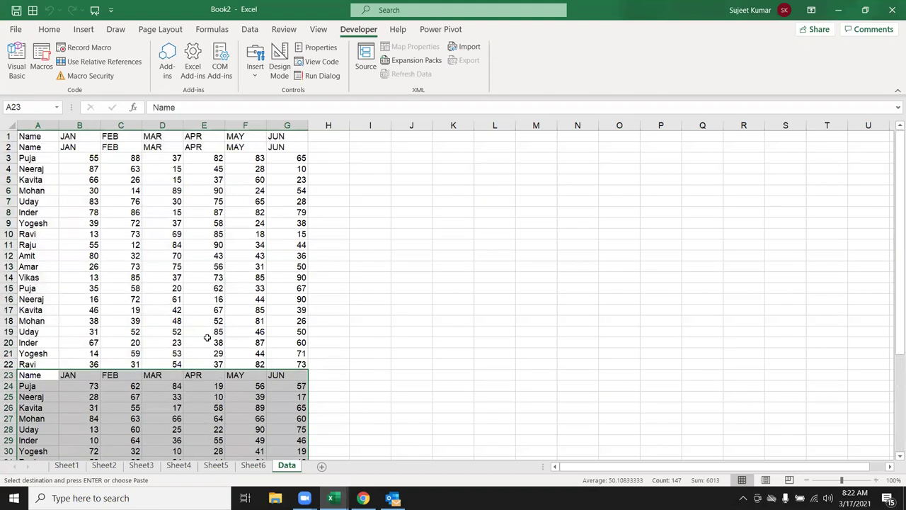
click(33, 148)
key(ctrl+v)
key(ctrl+shift+Down)
key(Delete)
scroll(47, 154, up, 5)
key(ctrl+Home)
key(alt+F11)
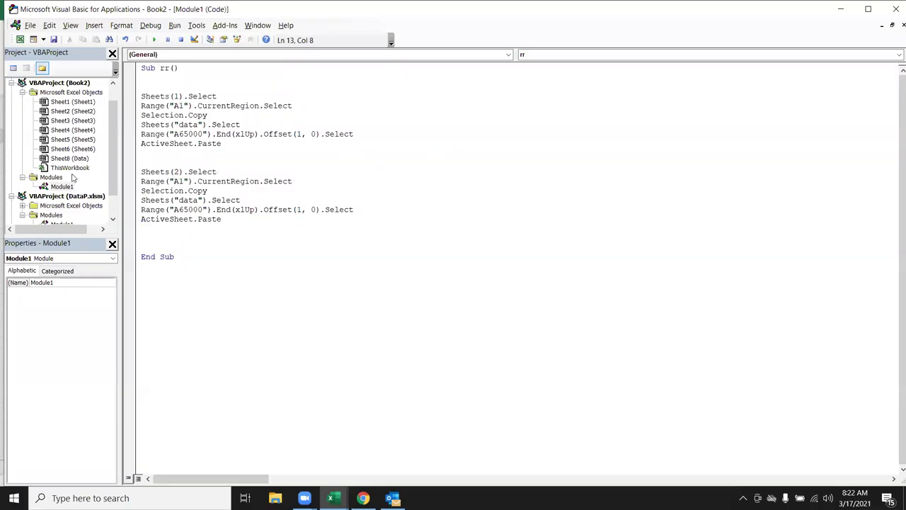
Select the six-line duplicated Sheets(2) copy-and-paste block in the rr macro
drag(234, 222, 142, 169)
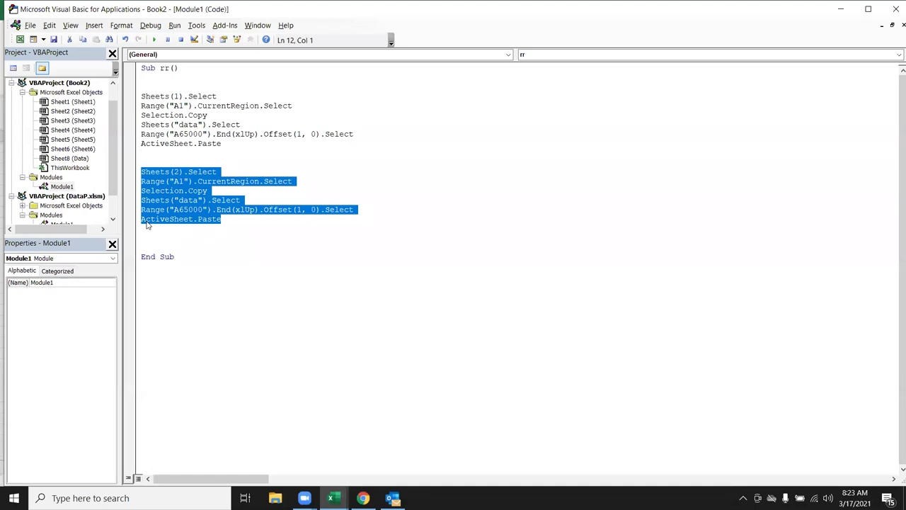
Delete the Sheets(2) block and add 'For i = 1 To Sheets.Count - 1' above Sheets(1).Select
key(Delete)
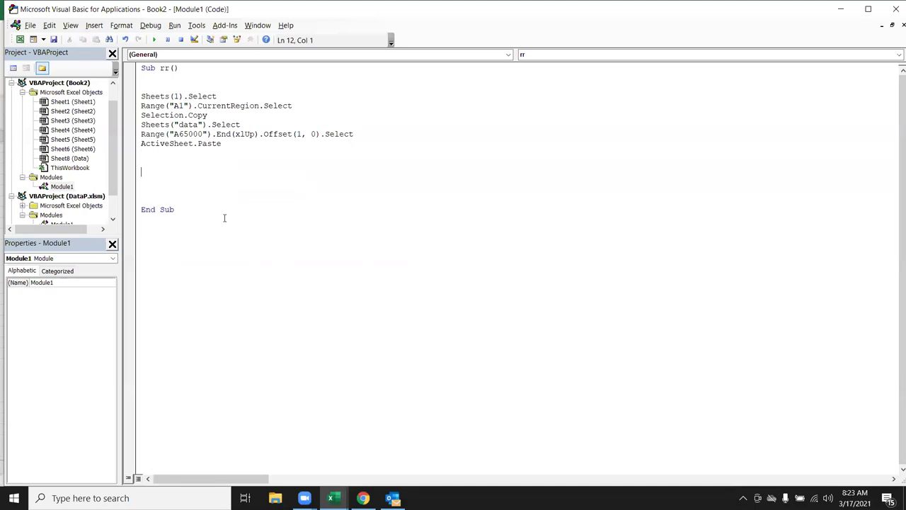
key(Up)
key(Up)
key(Up)
key(Return)
key(Down)
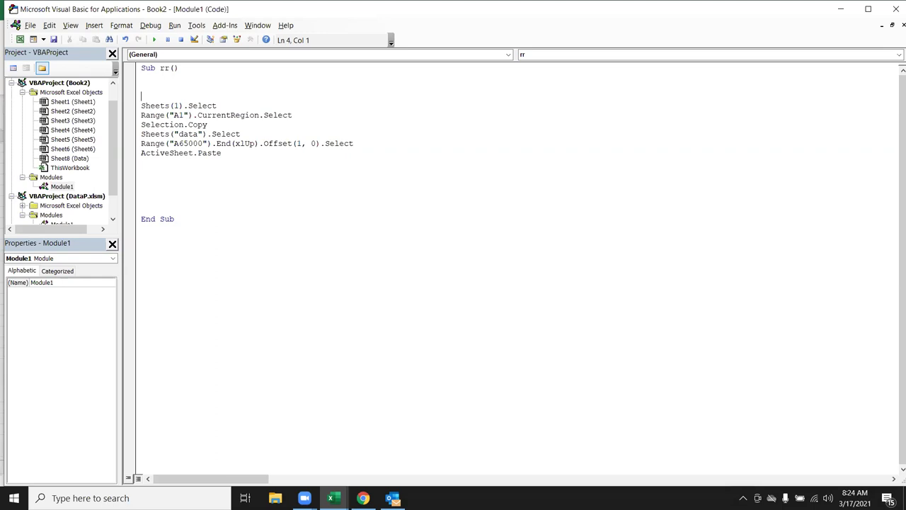
key(Return)
key(Up)
text(for i = 1 to)
key(alt+F11)
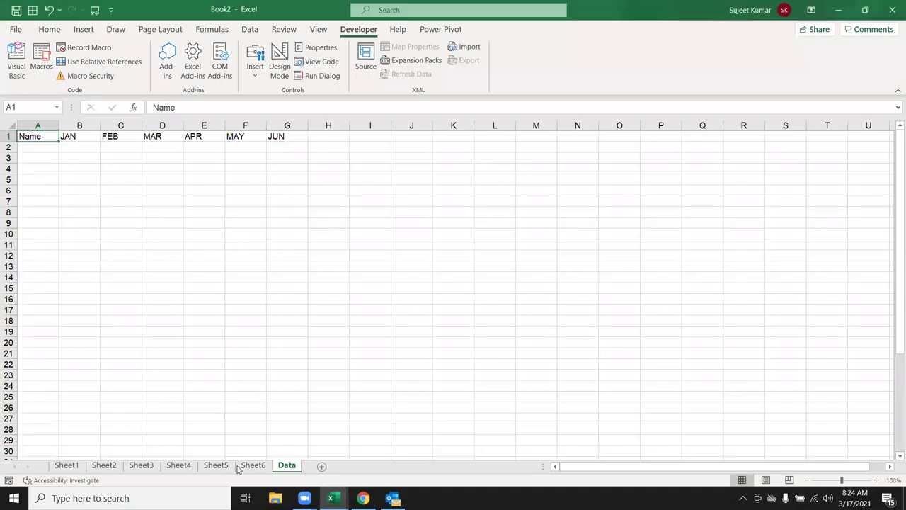
click(253, 465)
key(alt+F11)
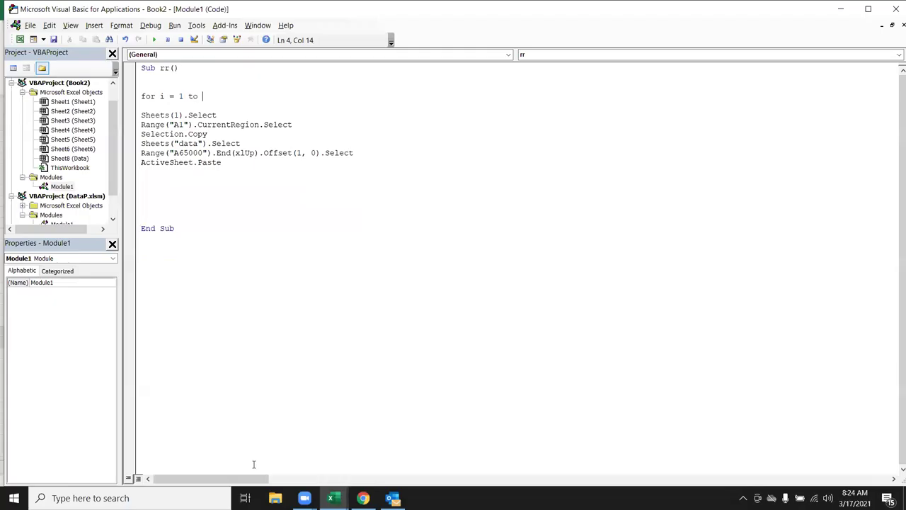
text(sheets)
text(.cou )
text(-1)
key(Down)
Check the Data sheet in Excel, then close the loop with 'Next i' below the paste line
key(alt+F11)
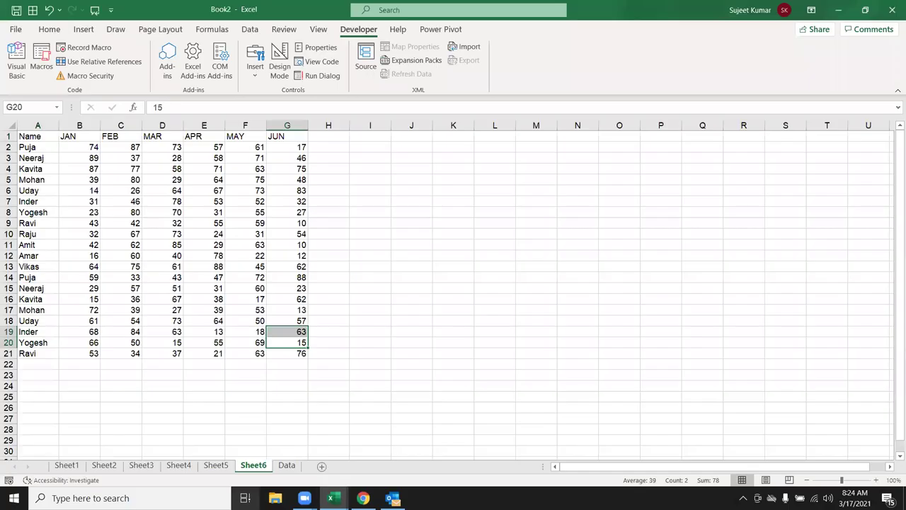
key(ctrl+Page_Down)
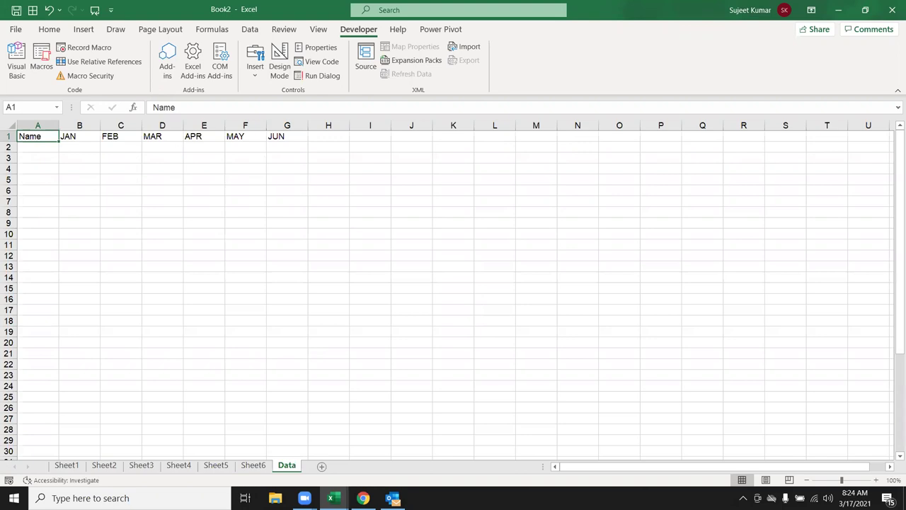
key(alt+F11)
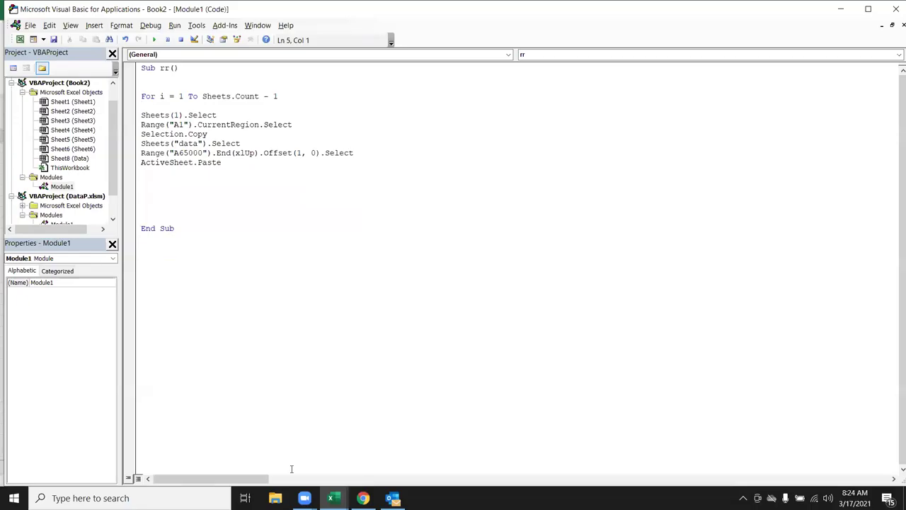
key(Down)
key(Down)
key(Down)
key(Return)
text(next i)
click(234, 241)
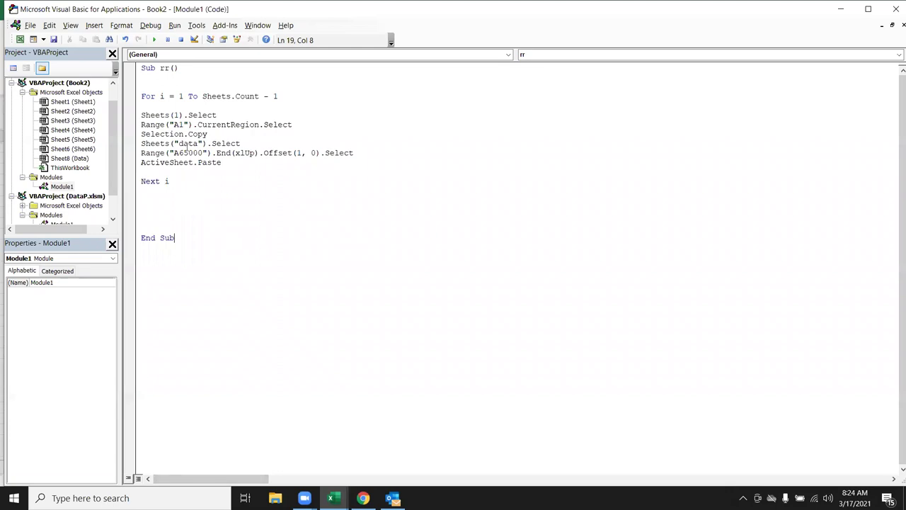
Change Sheets(1) to Sheets(i) and bring up Excel's list of macros
click(181, 115)
key(BackSpace)
text(i)
click(208, 190)
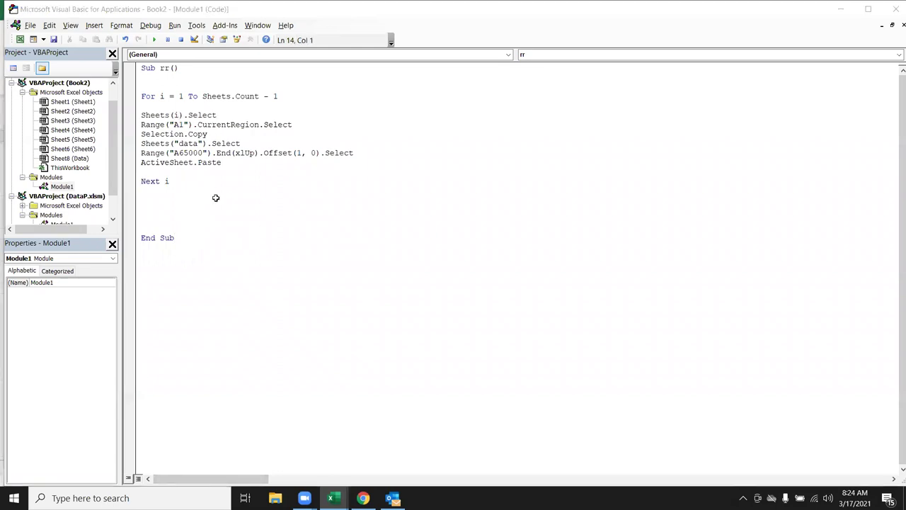
key(alt+F11)
click(41, 61)
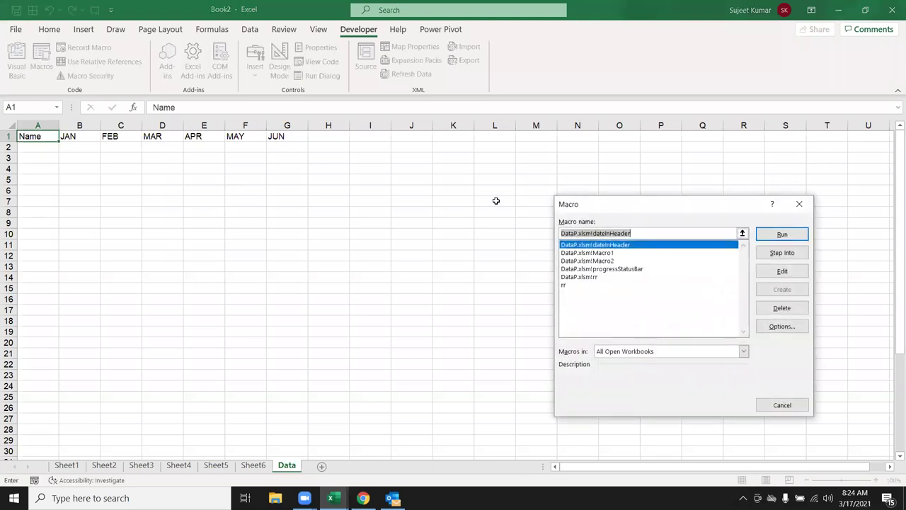
Run the rr macro and scroll up to inspect the Data sheet results
click(570, 285)
click(777, 234)
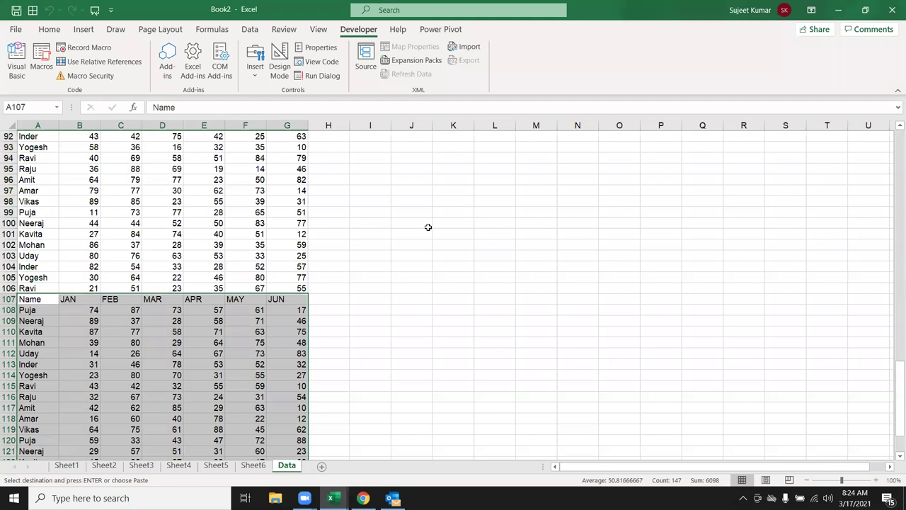
scroll(152, 320, up, 12)
scroll(152, 320, up, 5)
scroll(153, 320, up, 9)
scroll(152, 320, up, 1)
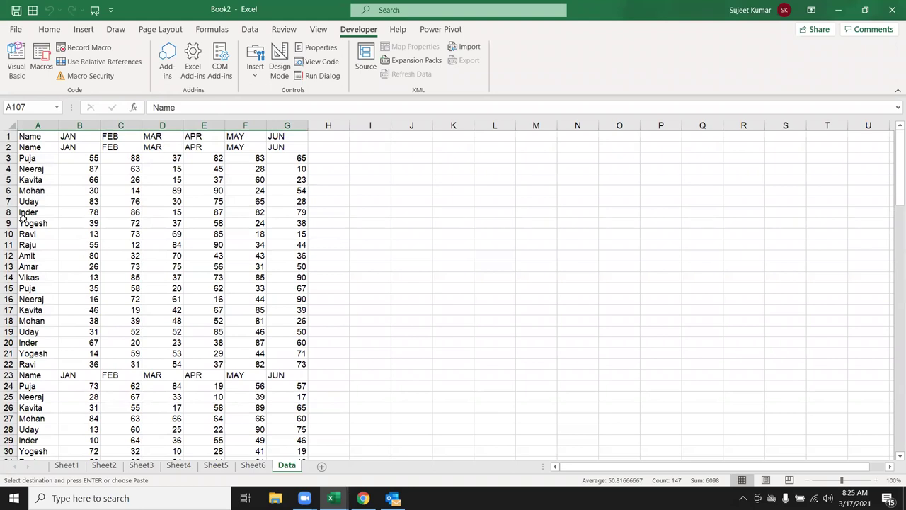
Clear the Data sheet's appended rows from A2 down across columns A–G
click(26, 146)
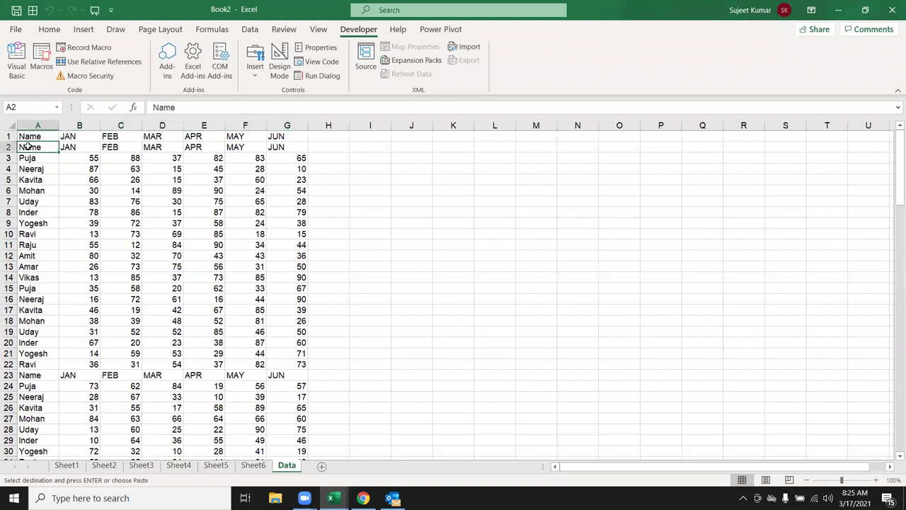
key(ctrl+shift+Right)
key(ctrl+shift+Down)
key(Delete)
scroll(28, 145, up, 20)
key(ctrl+Home)
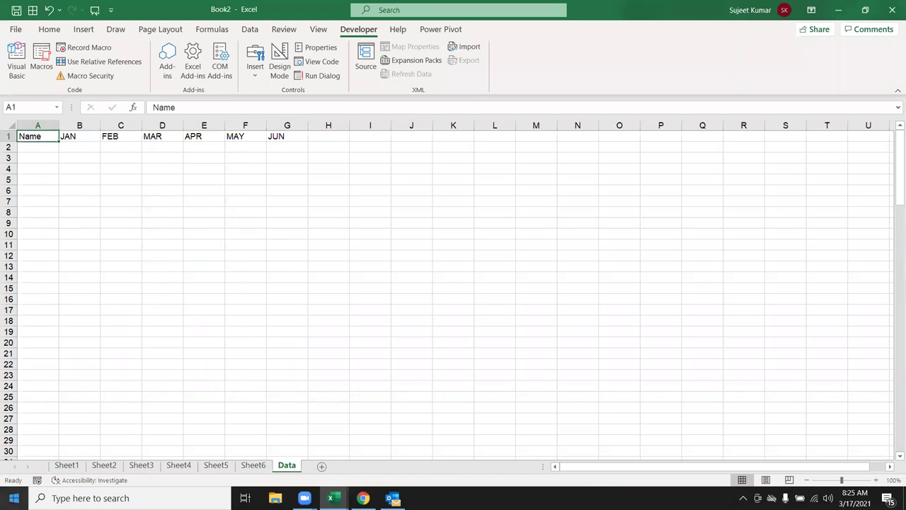
Test-paste Sheet1's copied data into Data!A2, then go back to the VBA editor
click(67, 465)
key(ctrl+c)
click(287, 465)
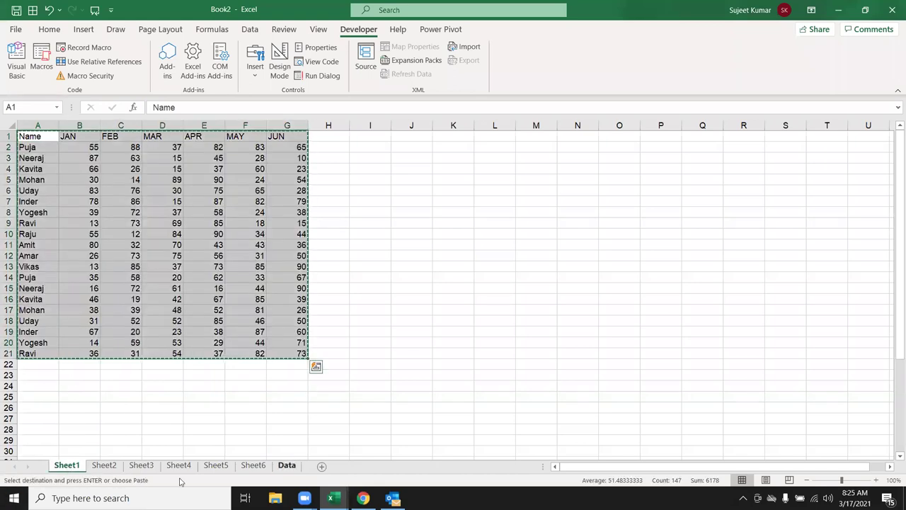
click(49, 147)
key(ctrl+v)
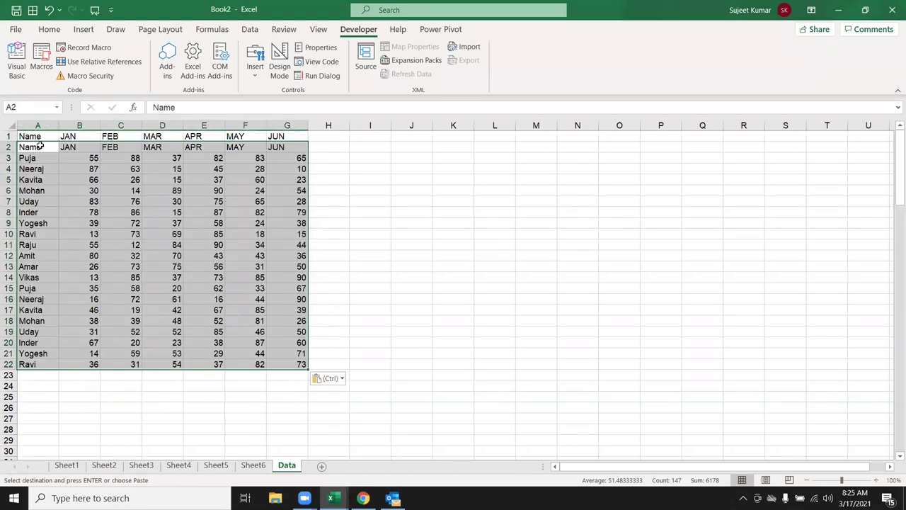
key(Escape)
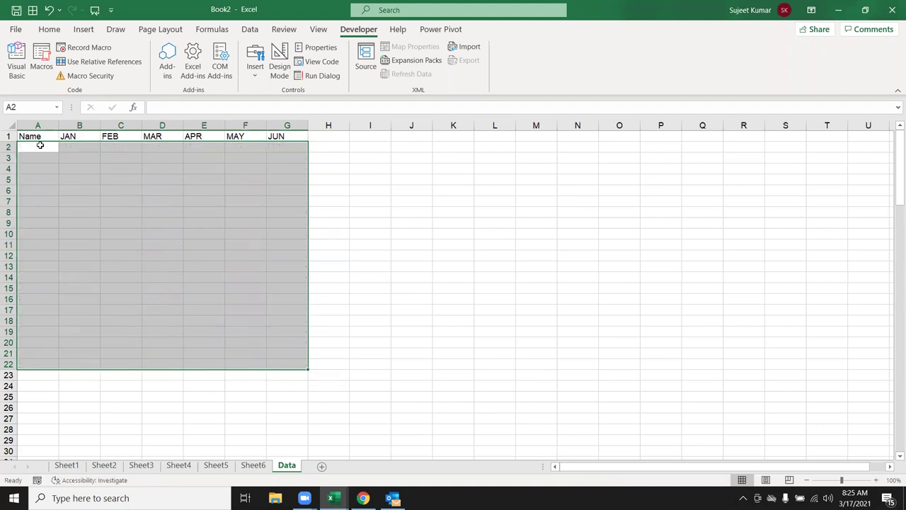
key(alt+F11)
Add an ActiveCell.EntireRow.Delete line after the paste line, before Next i
key(Up)
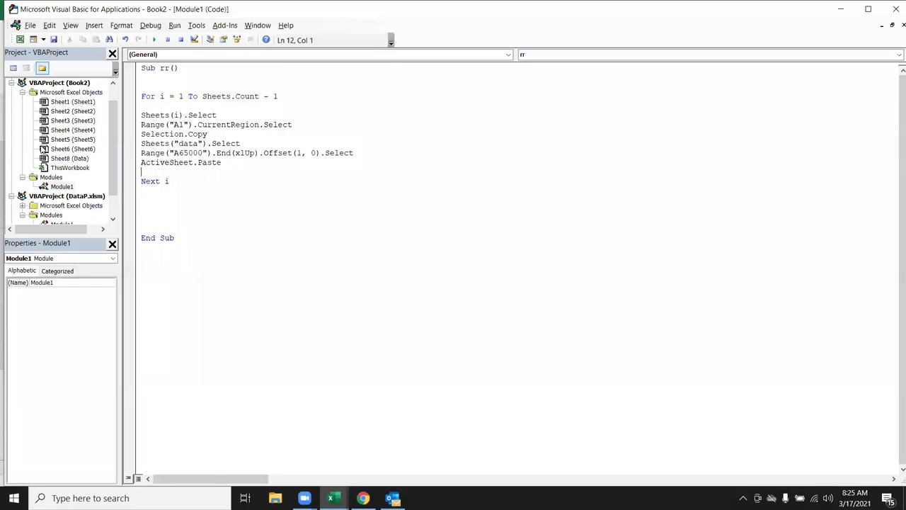
key(Return)
key(Up)
text(activecell.en)
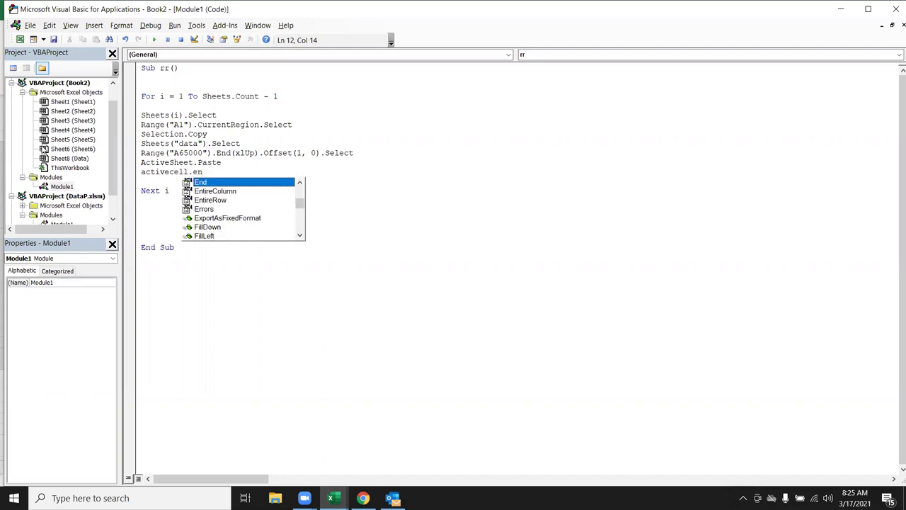
key(Down)
key(Down)
key(Tab)
text(.de)
key(Tab)
key(Return)
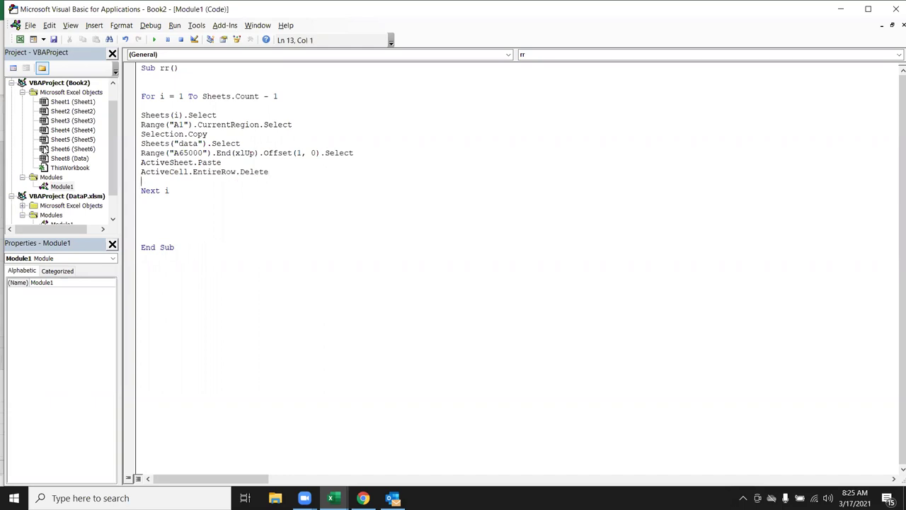
Run the rr macro in Excel and scroll up to check the Data sheet
key(alt+F11)
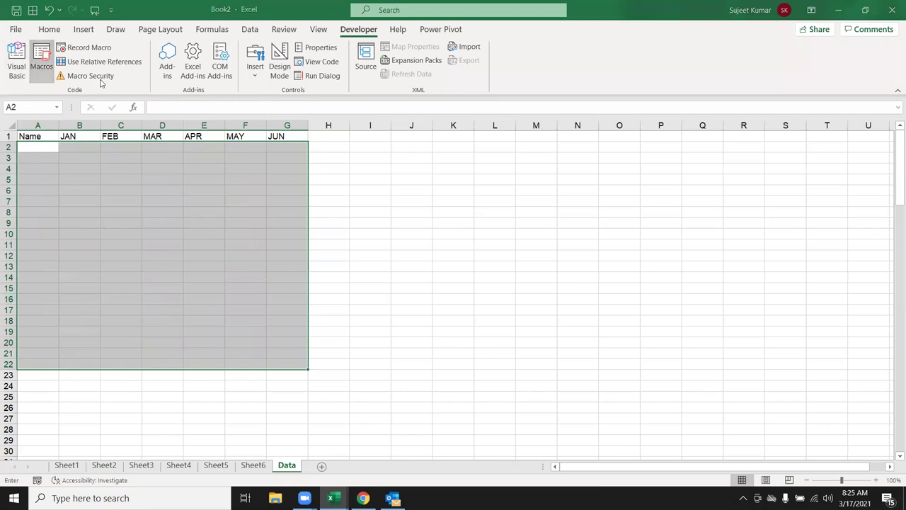
click(563, 284)
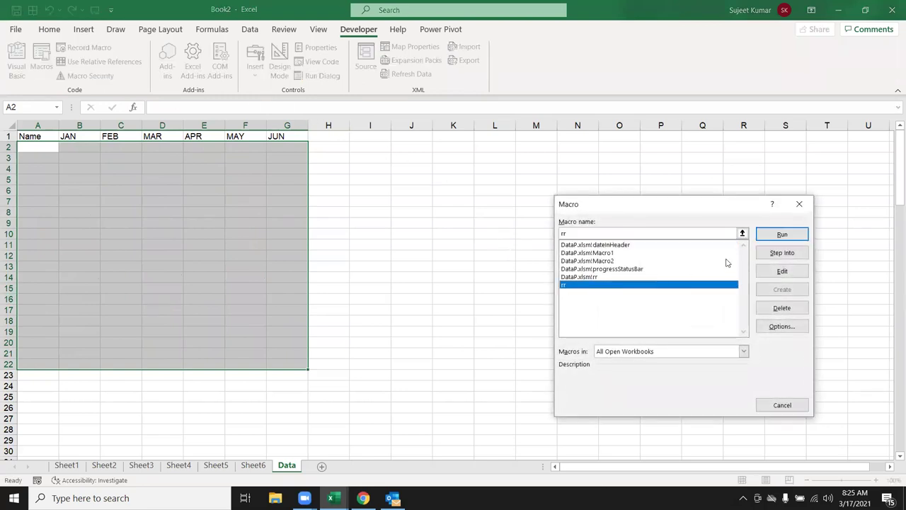
click(782, 236)
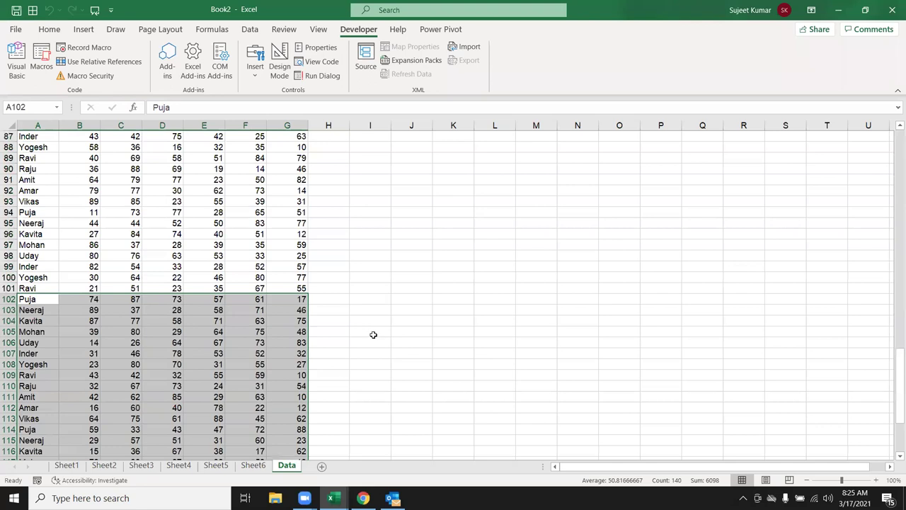
scroll(373, 334, up, 8)
scroll(373, 334, up, 11)
scroll(373, 334, up, 10)
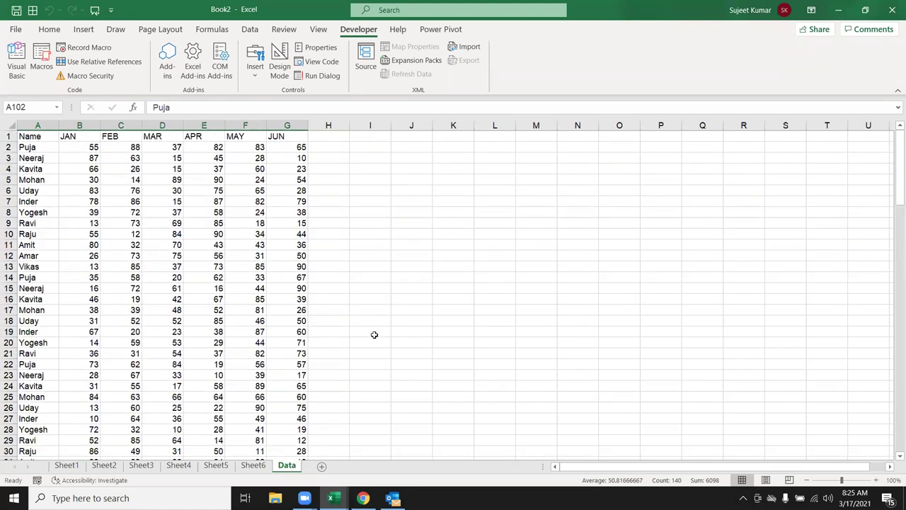
Clear the Data sheet from A2 down across columns A–G and return to the code
click(37, 146)
key(ctrl+shift+Right)
key(ctrl+shift+Down)
key(Delete)
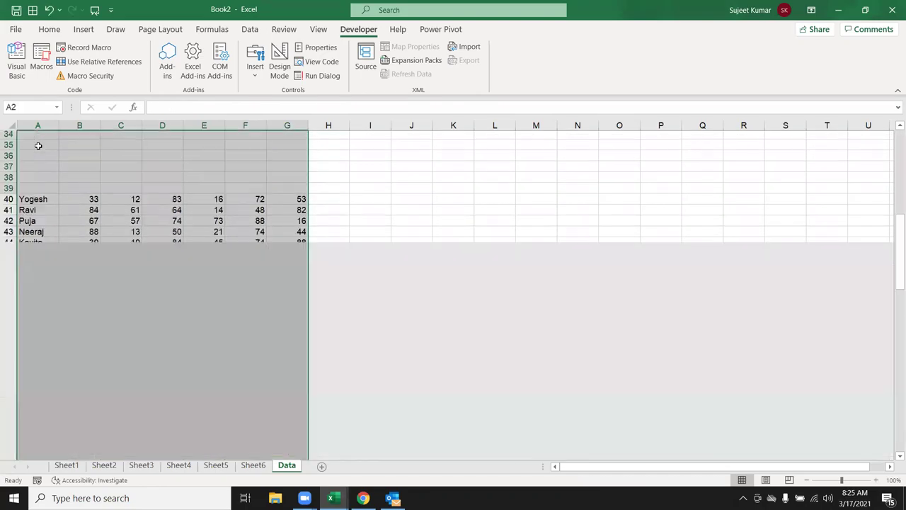
key(alt+F11)
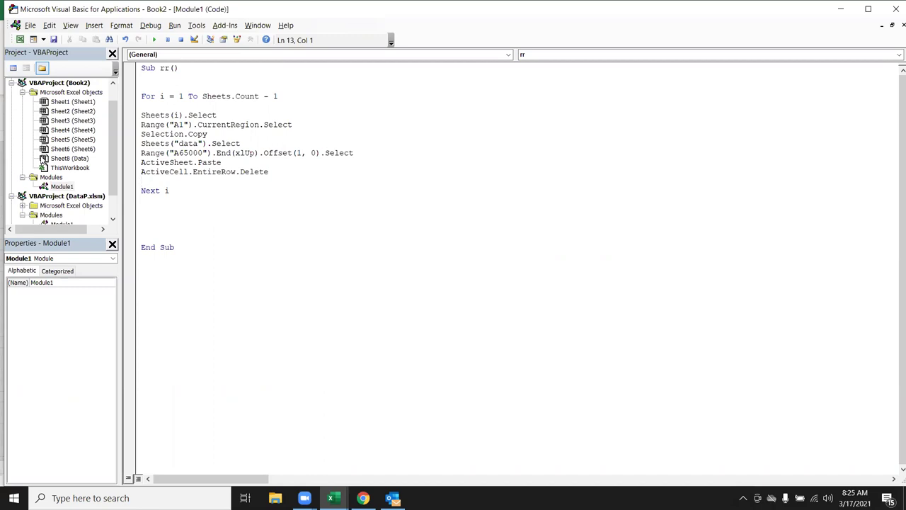
Change .Select to .Copy at the end of the CurrentRegion line
key(Left)
key(Up)
key(Up)
key(Up)
key(Up)
key(Up)
key(Down)
key(Right)
key(Right)
key(Right)
key(Right)
key(Right)
key(shift+Left)
key(shift+Left)
key(shift+Left)
key(shift+Left)
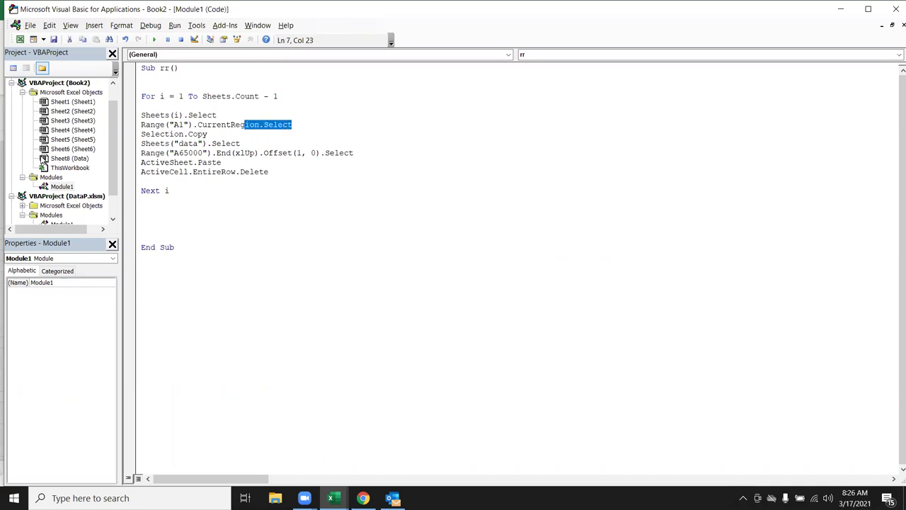
key(shift+Left)
key(shift+Left)
key(shift+Left)
key(shift+Left)
key(shift+Left)
key(shift+Left)
key(shift+Right)
key(shift+Right)
key(shift+Right)
key(shift+Right)
key(shift+Right)
key(shift+Down)
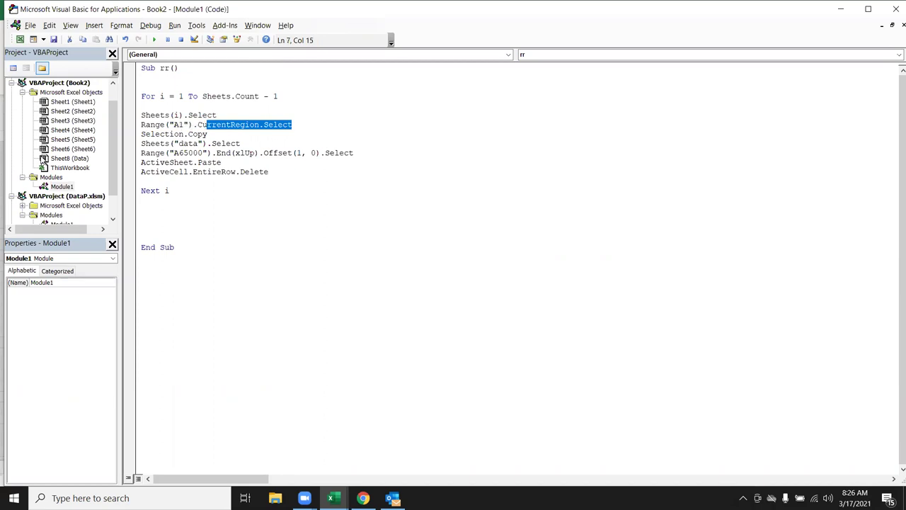
key(End)
key(BackSpace)
key(BackSpace)
key(BackSpace)
key(BackSpace)
key(BackSpace)
key(BackSpace)
text(copy)
Delete the Selection.Copy and ActiveSheet.Paste lines and drop .Select after Offset(1, 0)
key(Down)
drag(207, 134, 142, 135)
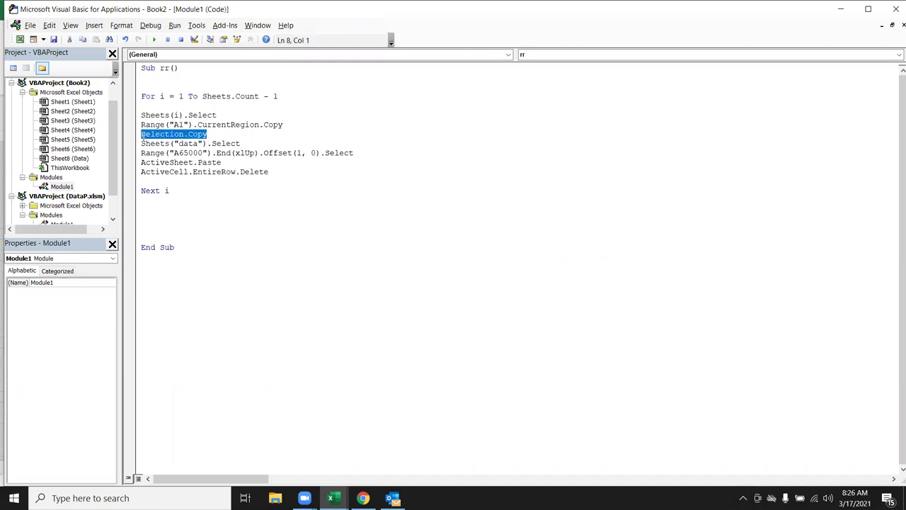
key(Delete)
mouse_move(225, 163)
mouse_down()
mouse_move(180, 172)
mouse_move(142, 162)
mouse_up()
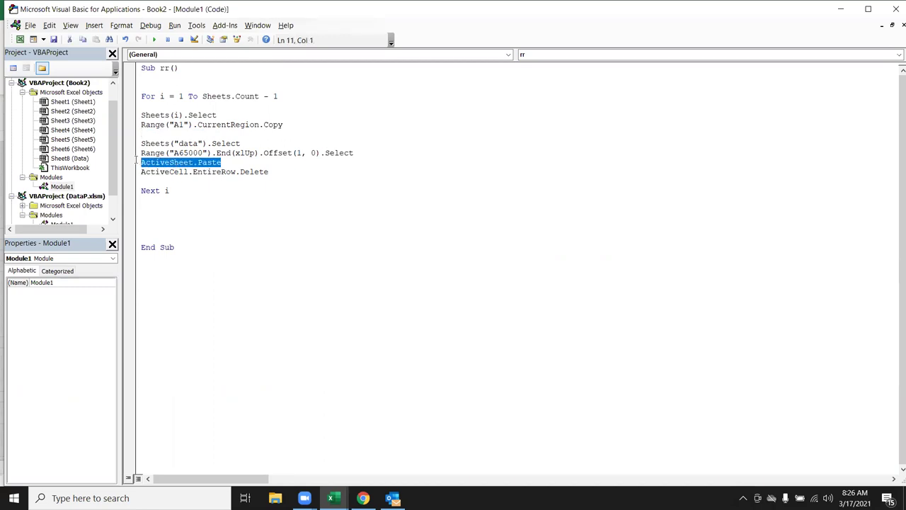
key(Delete)
click(352, 153)
key(BackSpace)
key(BackSpace)
key(BackSpace)
key(BackSpace)
key(BackSpace)
key(BackSpace)
key(BackSpace)
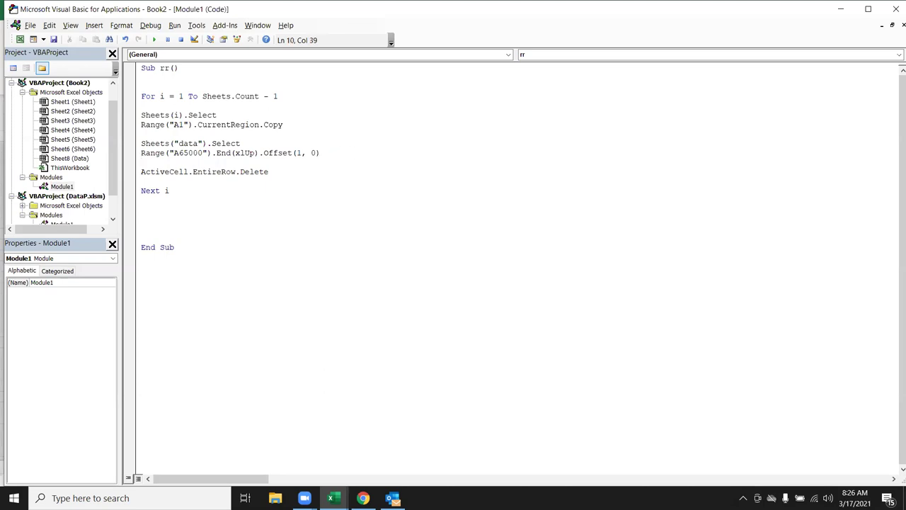
Make the Offset(1, 0) line paste with .PasteSpecial xlPasteAll
text(.p)
key(Down)
key(Down)
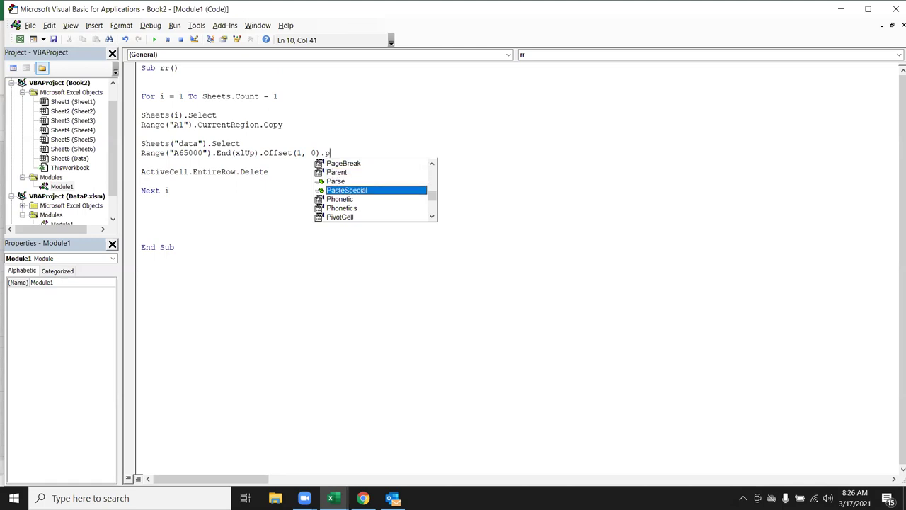
key(Tab)
key(Tab)
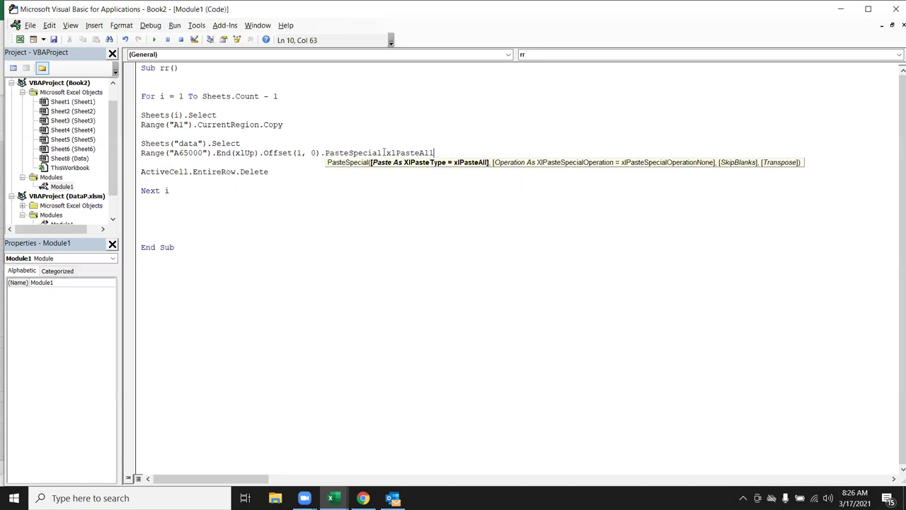
click(340, 229)
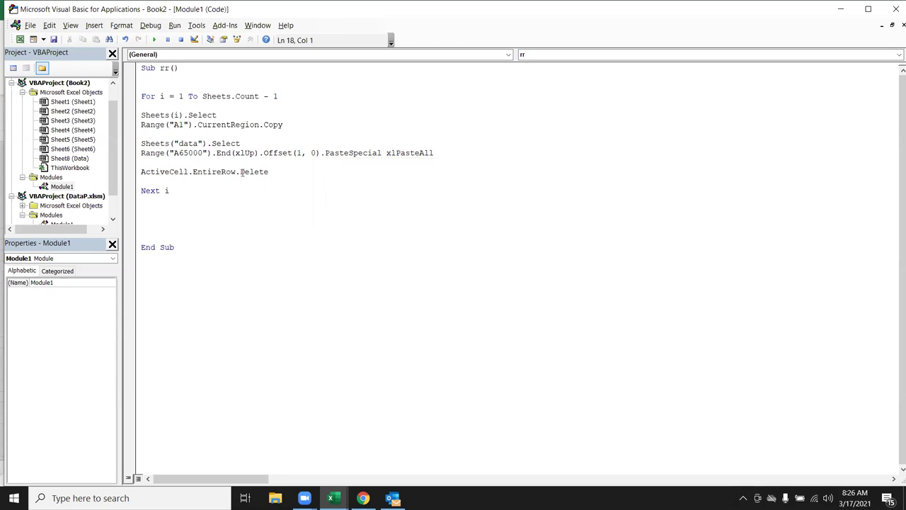
Prefix the CurrentRegion copy line with Sheets(i). and delete the Sheets(i).Select line
drag(189, 116, 141, 115)
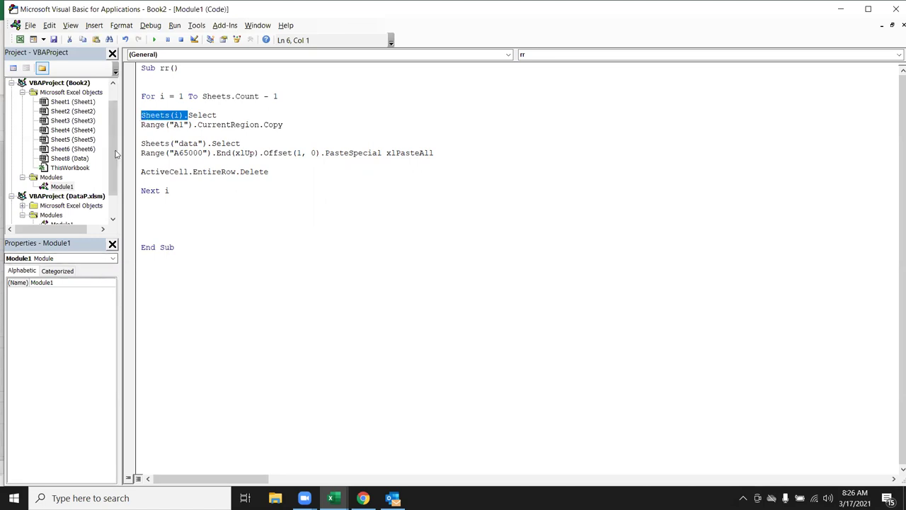
key(ctrl+c)
click(137, 124)
click(141, 124)
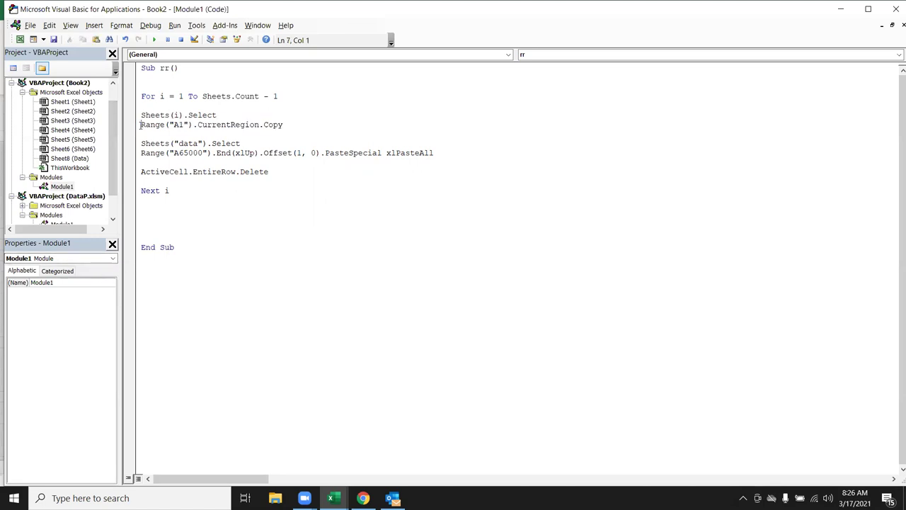
key(ctrl+v)
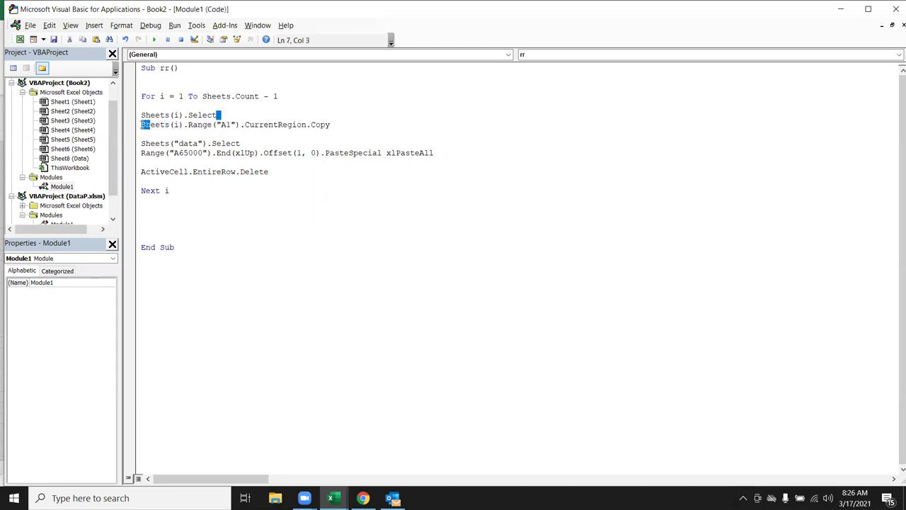
drag(216, 115, 130, 116)
key(Delete)
Remove a blank line, prefix the paste line with Sheets("data"). and delete Sheets("data").Select
click(148, 131)
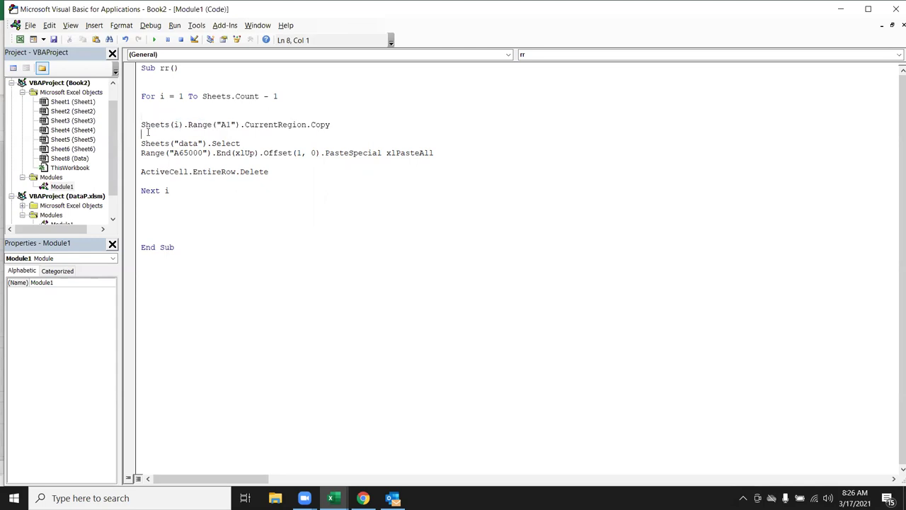
key(Delete)
click(154, 153)
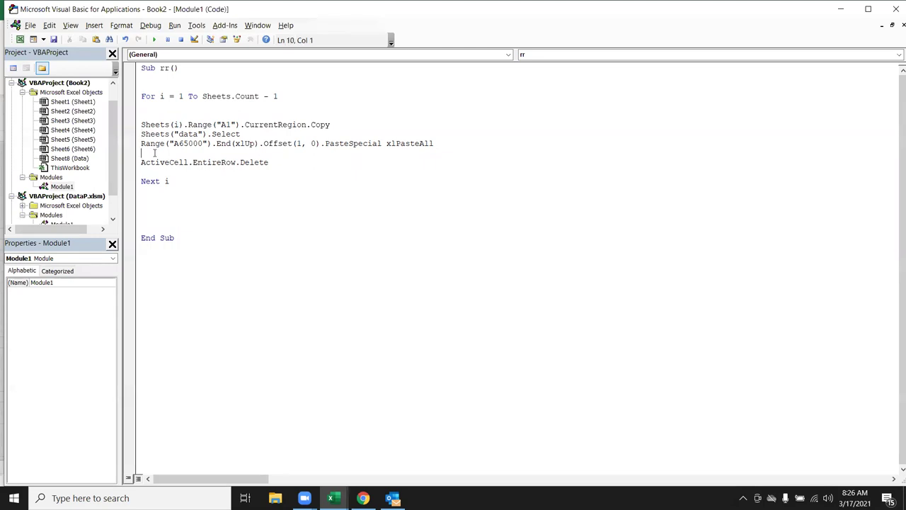
drag(211, 135, 171, 136)
click(137, 144)
click(142, 144)
key(ctrl+v)
drag(242, 134, 134, 139)
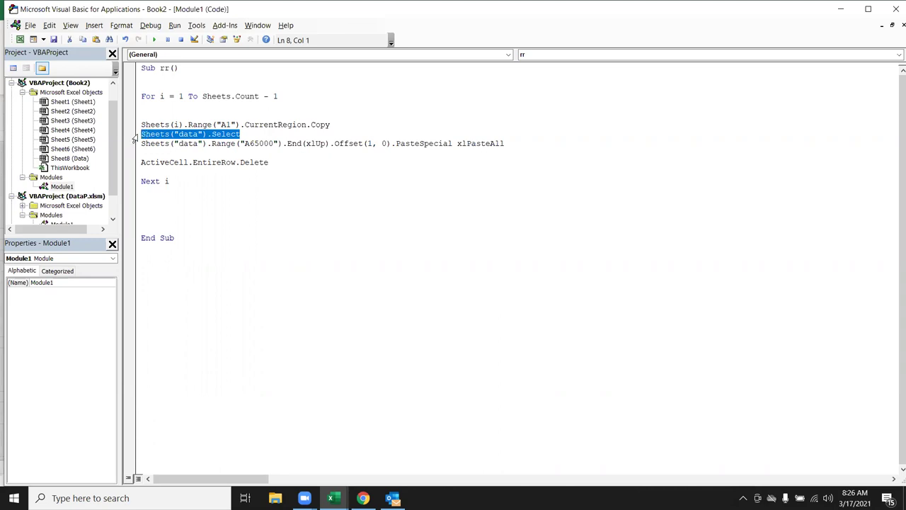
key(Delete)
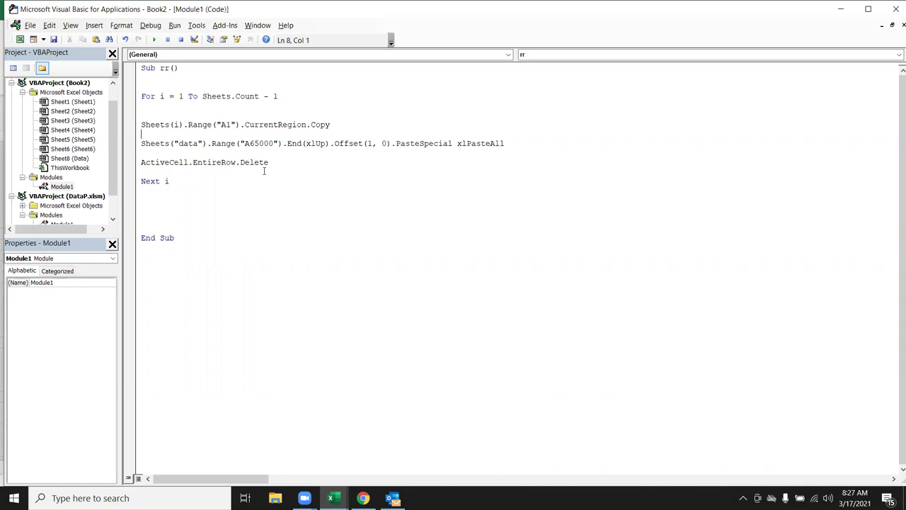
Restore the Sheets("data").Select line and remove the Sheets("data"). prefix from the paste line
drag(269, 162, 136, 157)
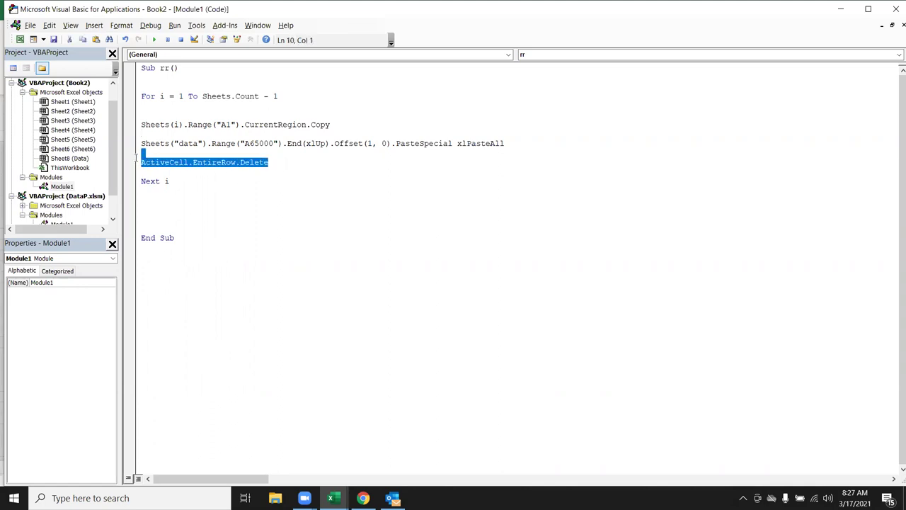
click(198, 183)
click(142, 134)
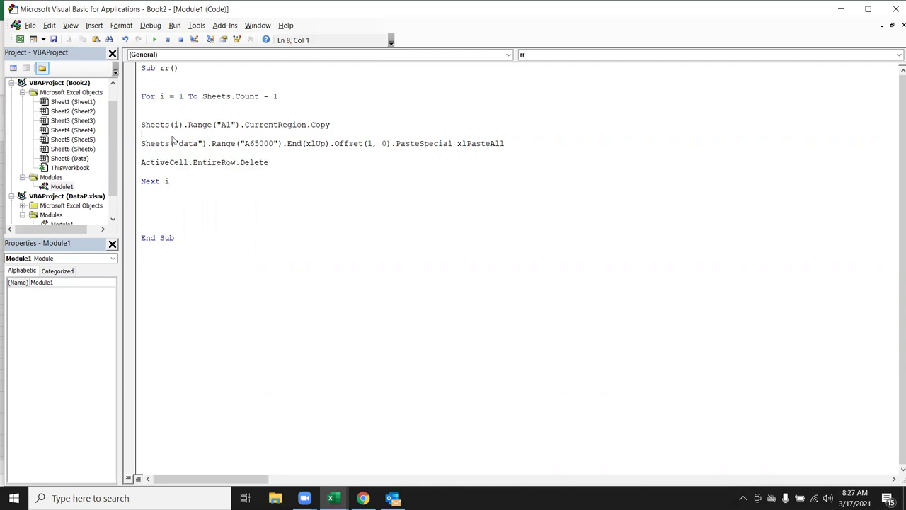
key(ctrl+z)
click(200, 152)
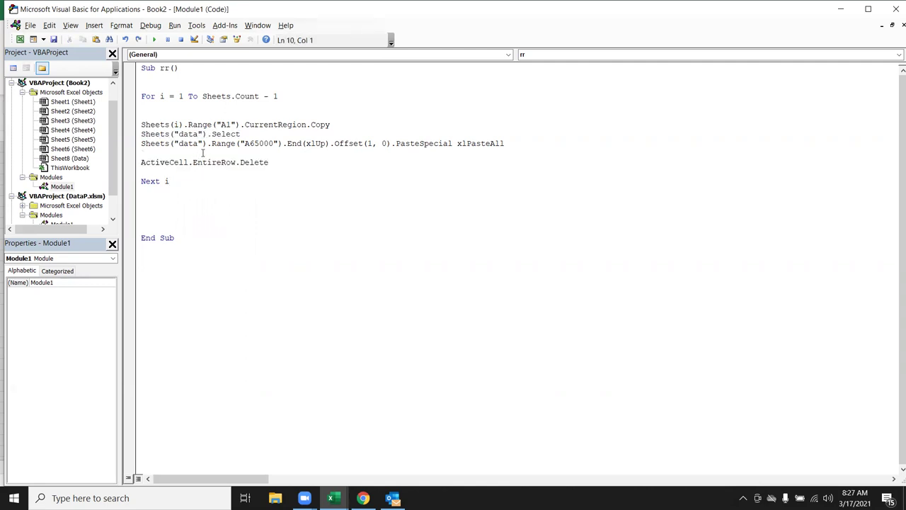
drag(211, 145, 132, 144)
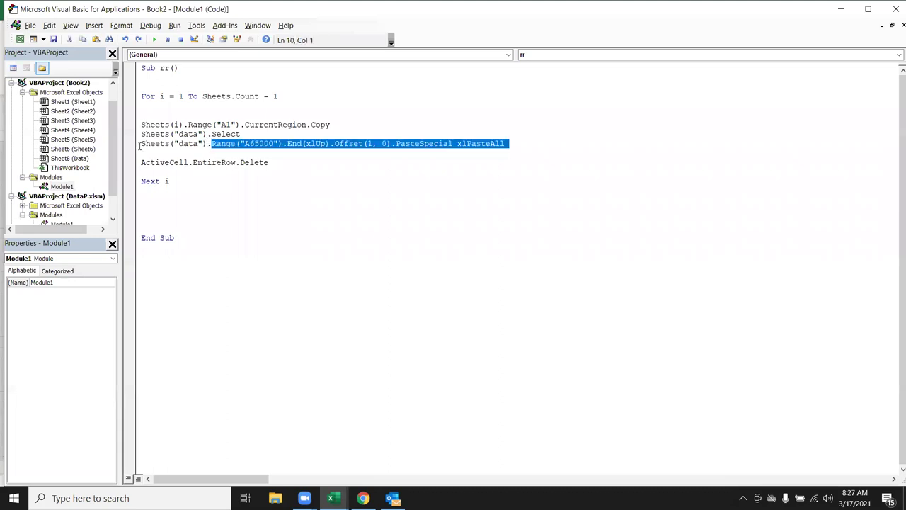
key(Delete)
Remove the blank line above ActiveCell.EntireRow.Delete to compact the loop
click(141, 155)
key(Delete)
click(179, 165)
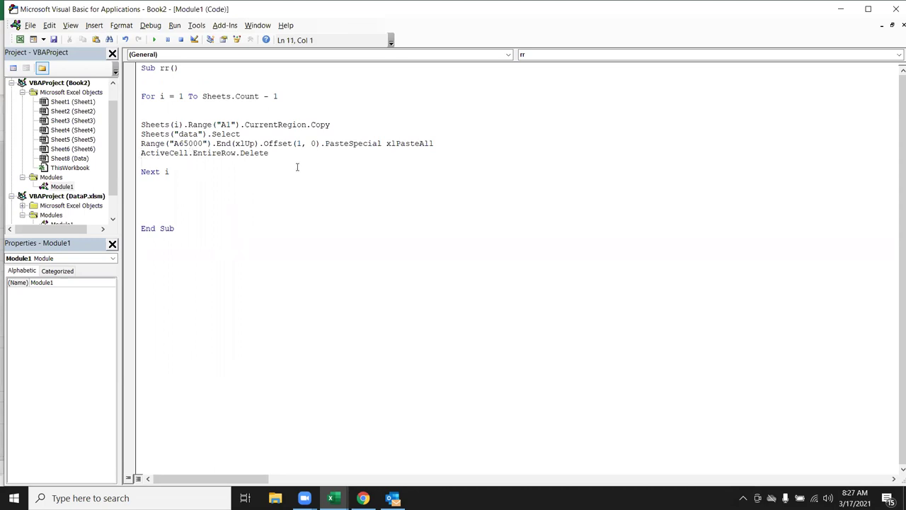
drag(273, 155, 183, 153)
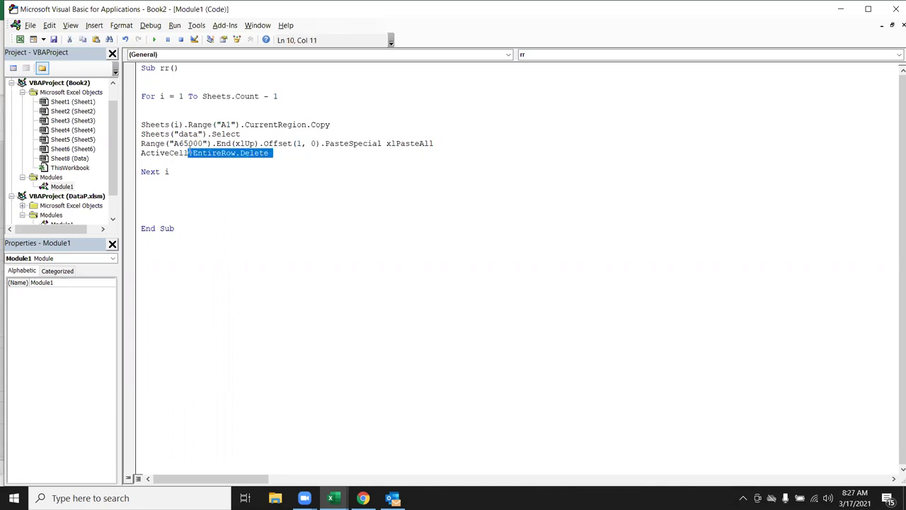
click(218, 194)
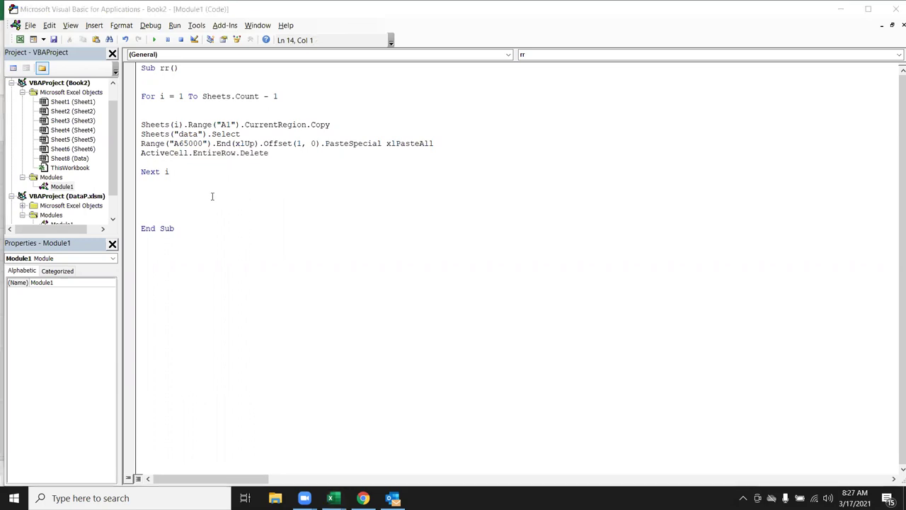
key(alt+F11)
Run the revised rr macro to stack all sheets' tables on Data, then view the code
click(48, 75)
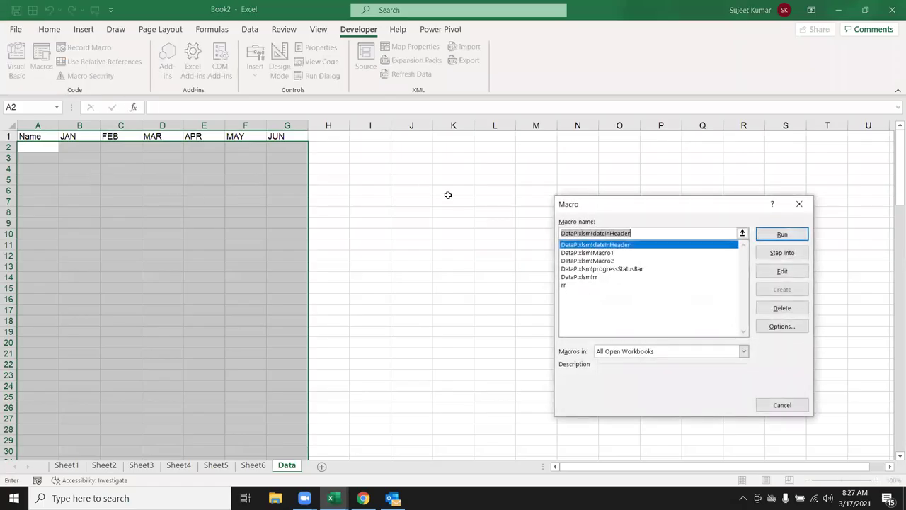
click(568, 284)
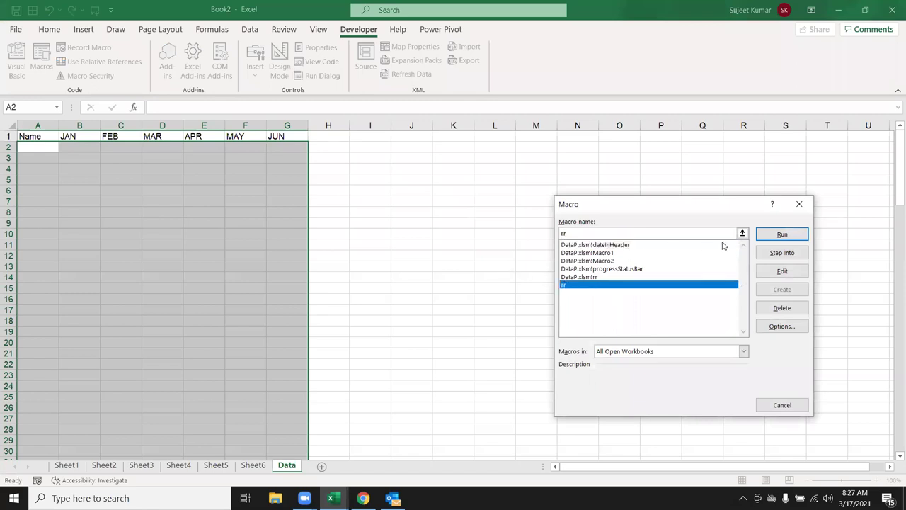
click(781, 234)
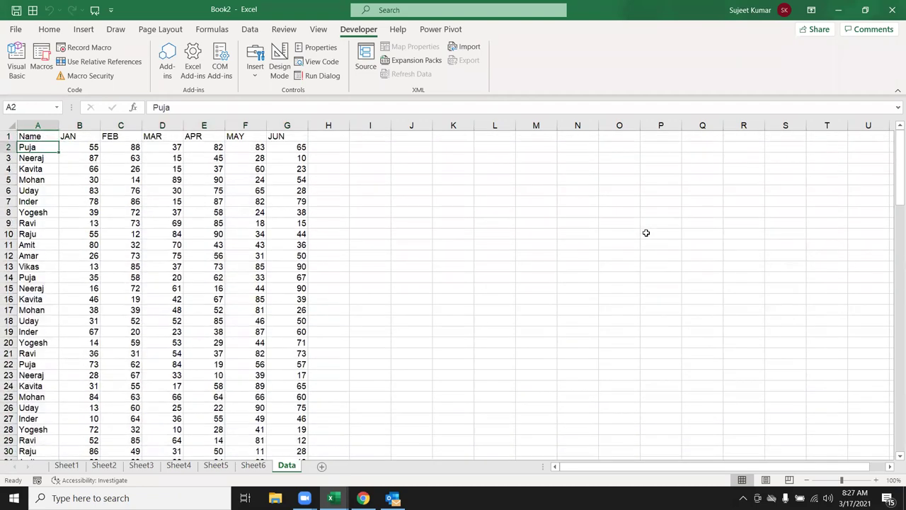
key(alt+F11)
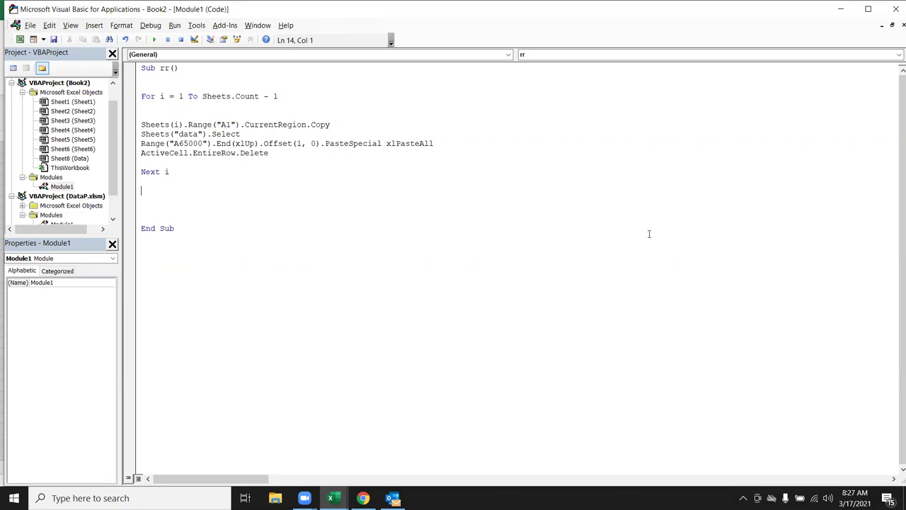
Review the ActiveCell.EntireRow.Delete line, leaving Data holding only its Name–JUN header row
key(alt+F11)
key(alt+F11)
drag(269, 153, 140, 152)
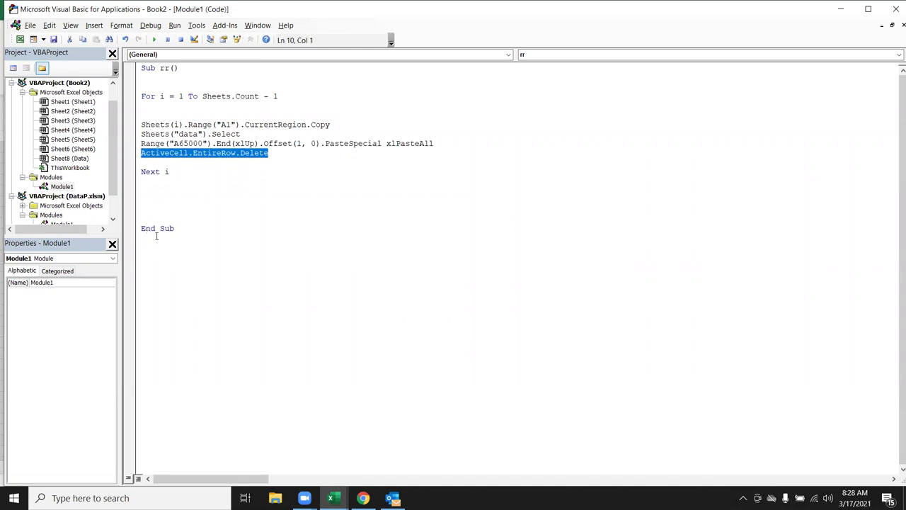
key(alt)
key(alt+F11)
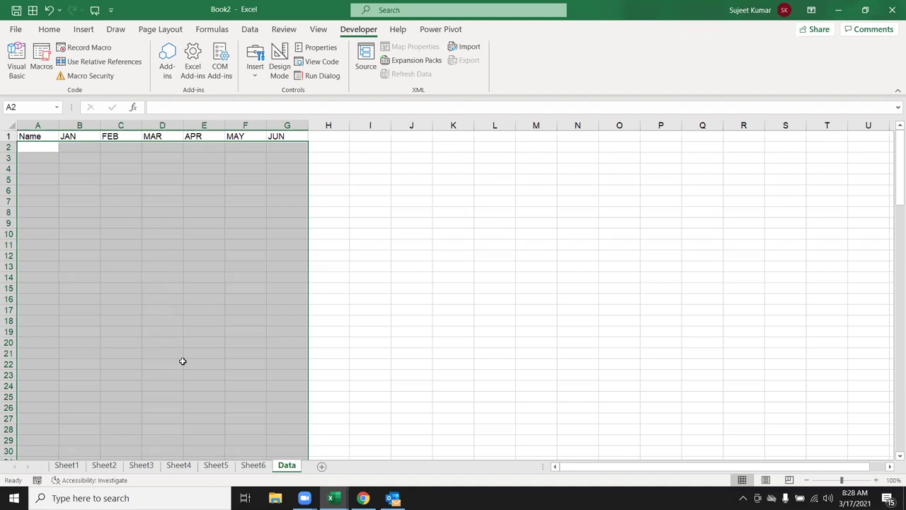
Move the Data sheet tab between Sheet3 and Sheet4, then return to the rr code
drag(287, 469, 191, 472)
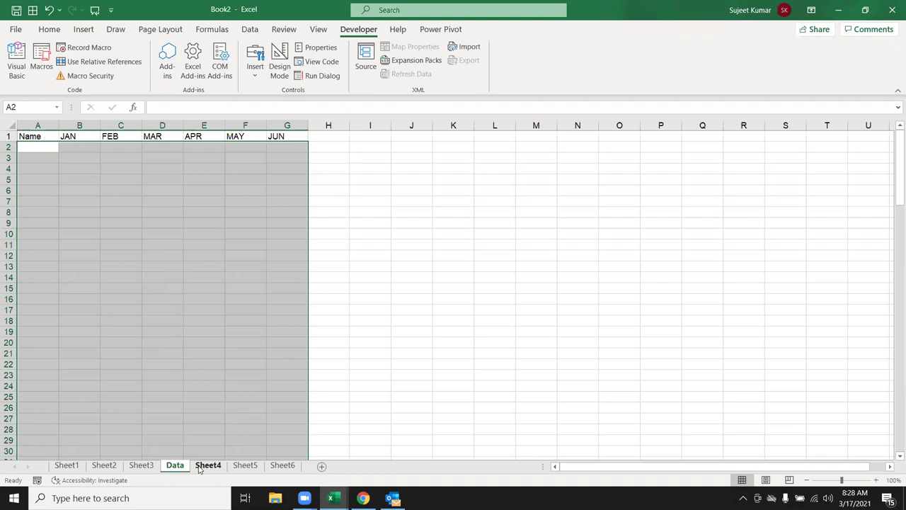
key(alt+F11)
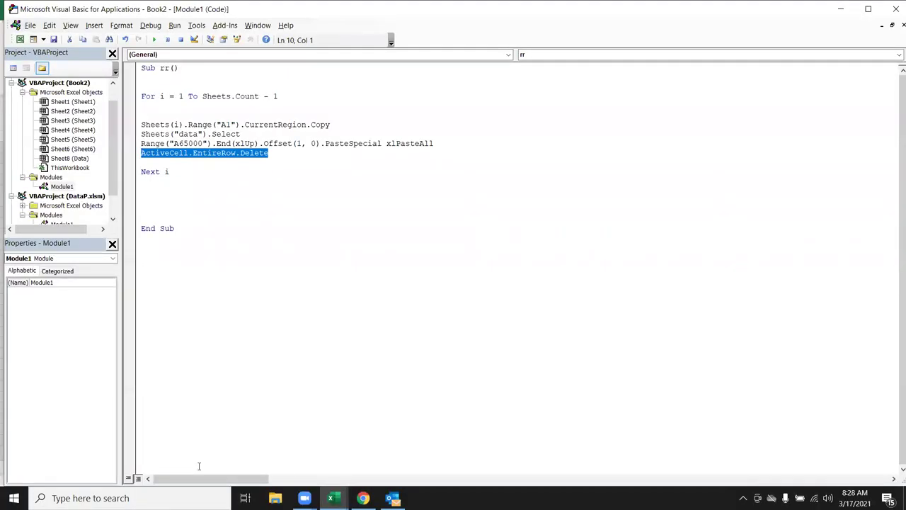
Make the loop run to Sheets.Count and add a blank line below the For line
click(293, 97)
key(BackSpace)
key(BackSpace)
key(BackSpace)
key(Down)
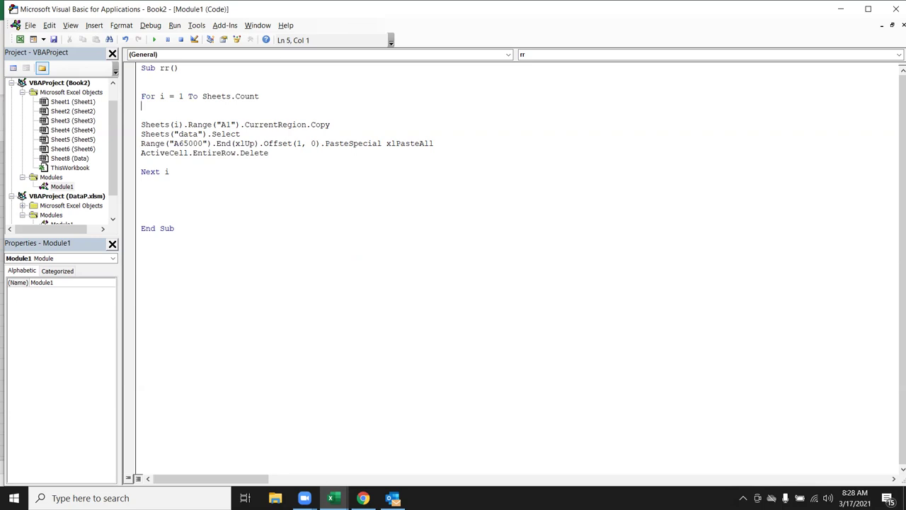
key(Down)
key(Return)
key(Up)
Wrap the copy lines in If Sheets(i).Name <> "Data" Then … End If, then return to Excel
text(if )
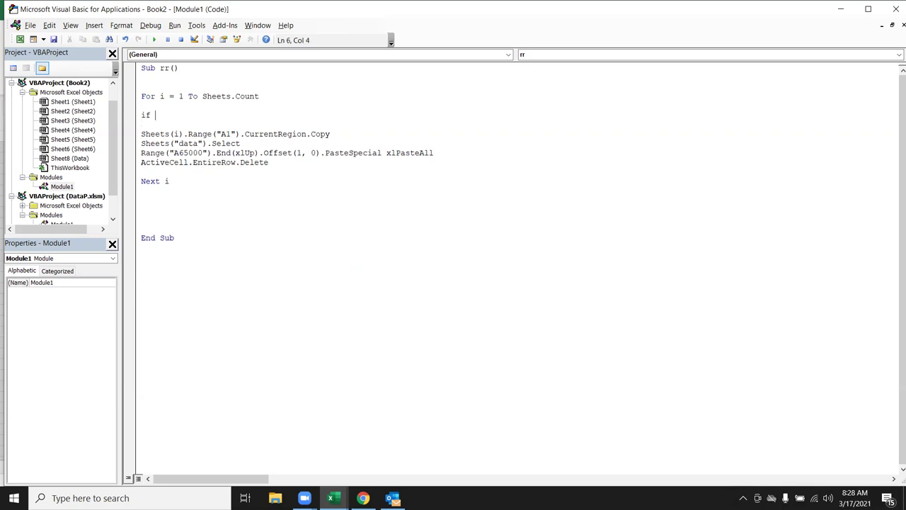
text(sheets)
text((i)
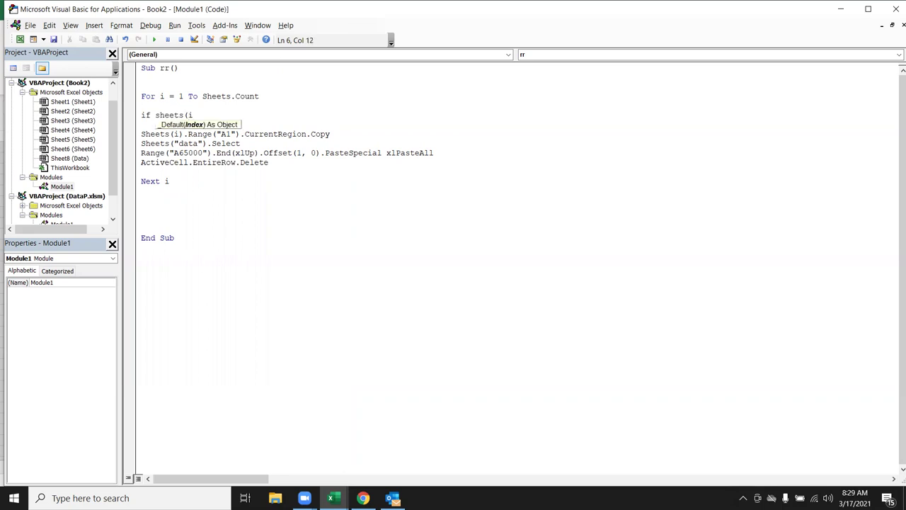
text().name )
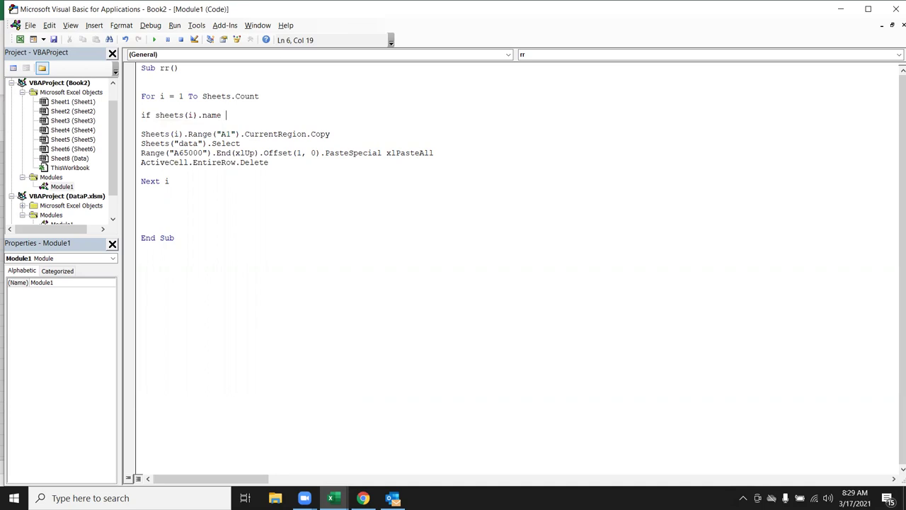
text(<> "Data" then)
key(Down)
key(Down)
key(Down)
key(Down)
key(Down)
key(Down)
key(Return)
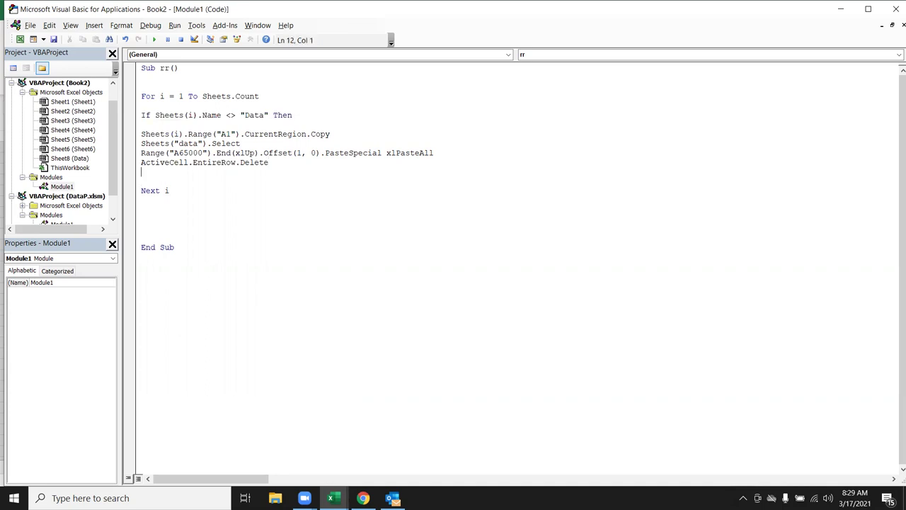
text(end if)
key(Up)
click(296, 95)
key(alt+F11)
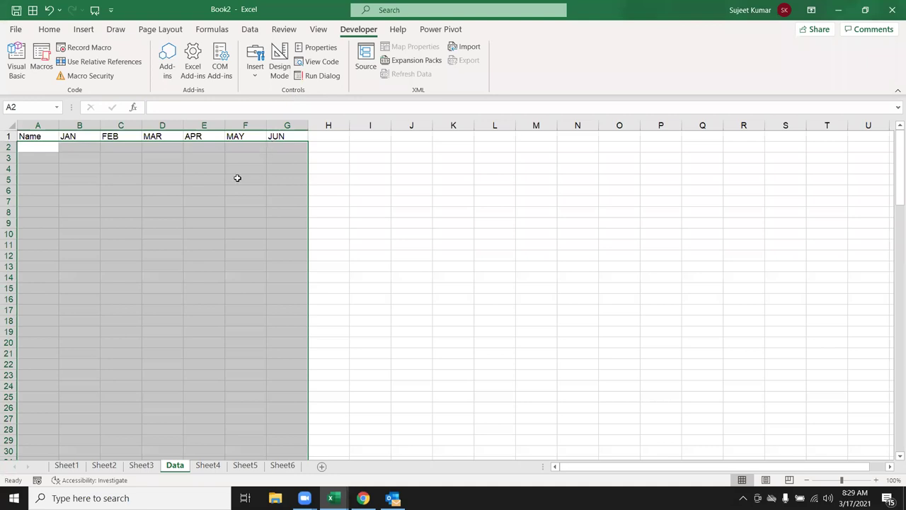
Run the rr macro to append the other sheets' rows into Data, check from the top, then reopen the VBA code
click(237, 179)
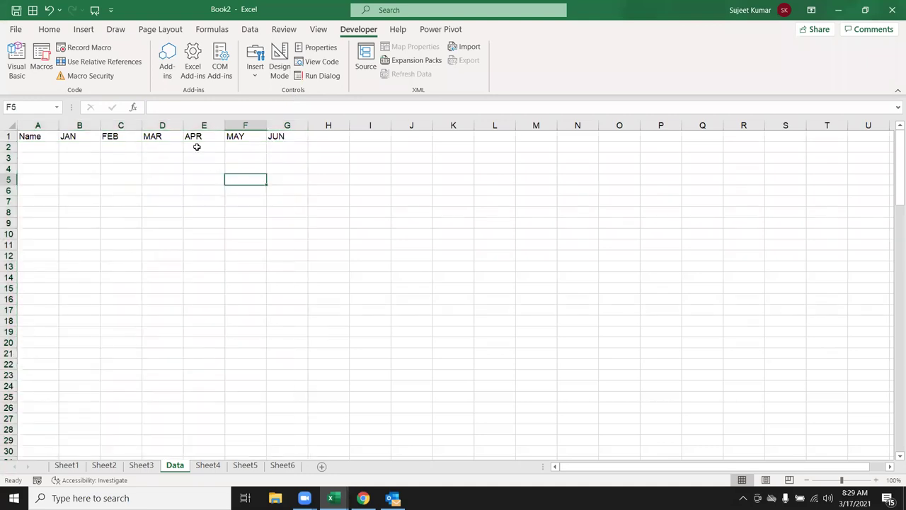
click(35, 70)
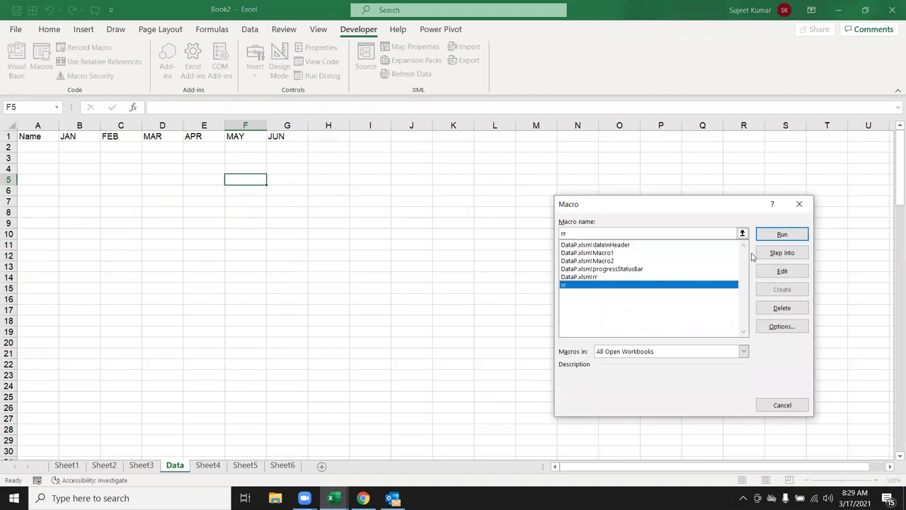
click(780, 234)
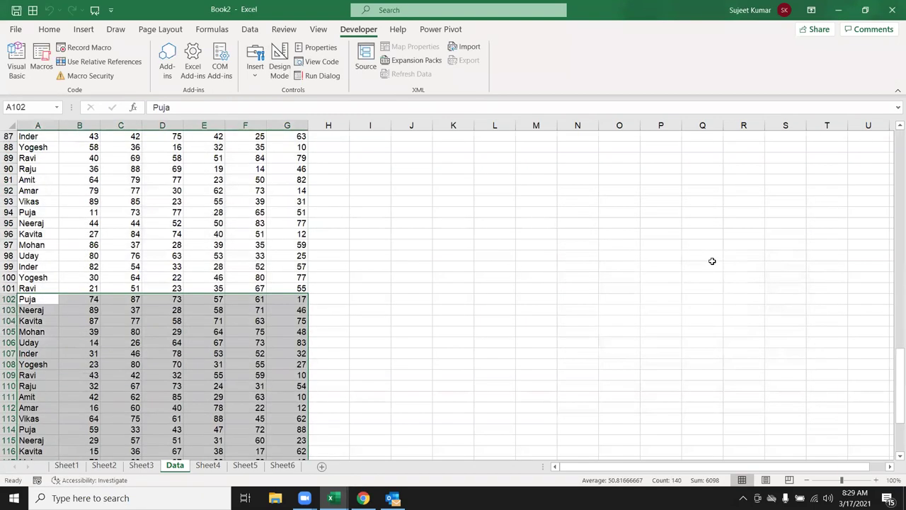
scroll(743, 319, up, 6)
scroll(739, 321, up, 5)
scroll(739, 321, up, 13)
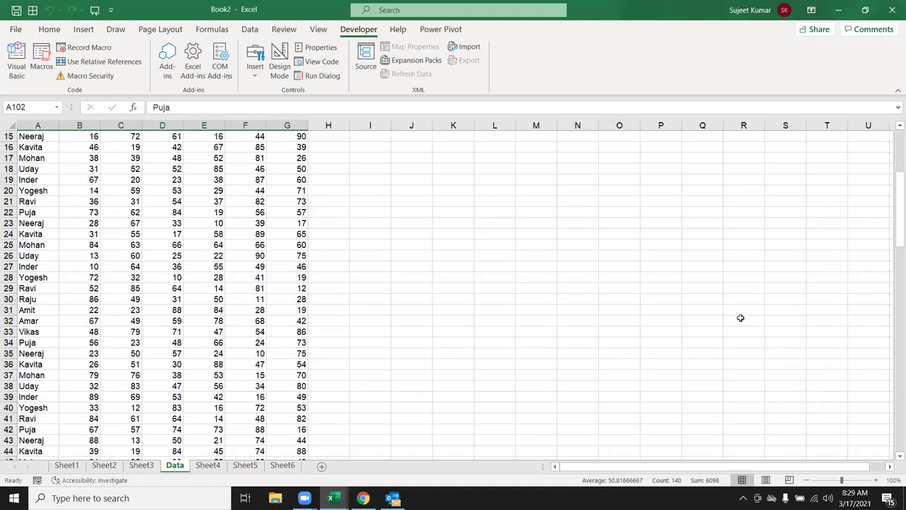
scroll(740, 318, up, 5)
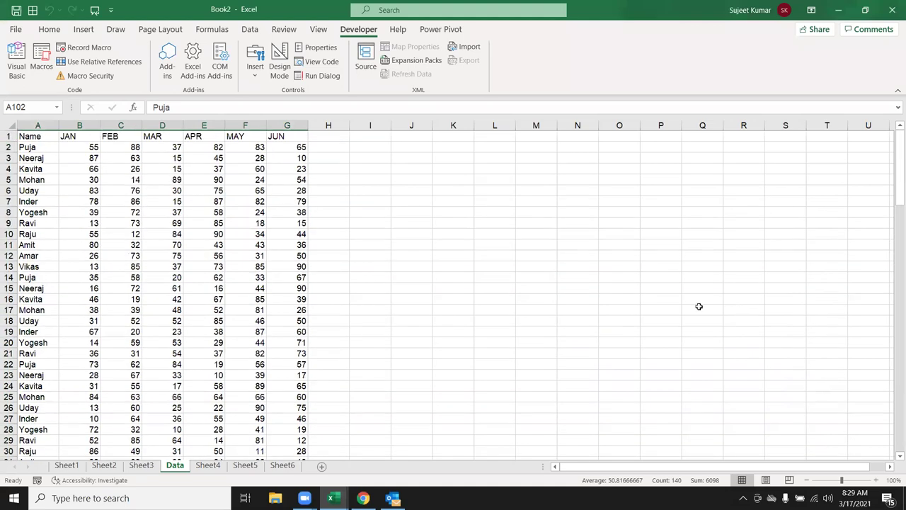
key(alt+F11)
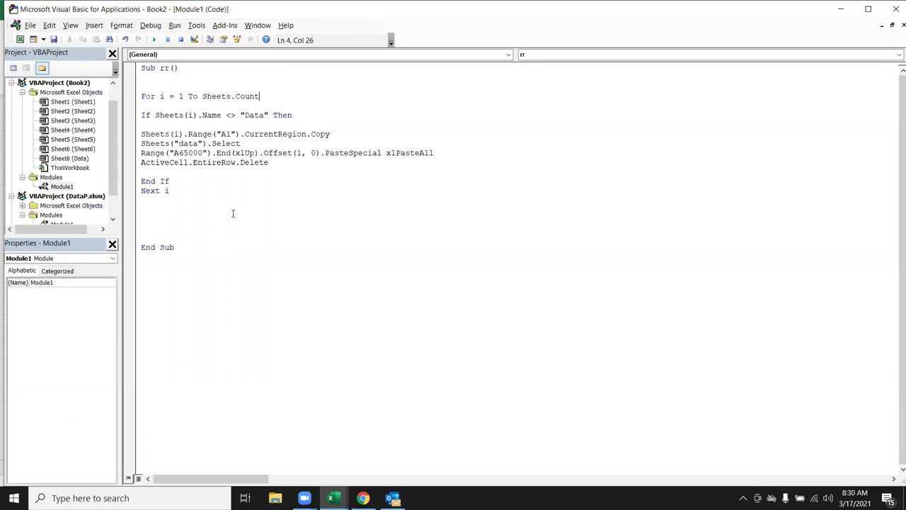
Back in Excel's Data sheet, start selecting the macro's appended rows
key(alt+F11)
click(34, 156)
key(Up)
key(shift+Right)
key(ctrl+shift+Down)
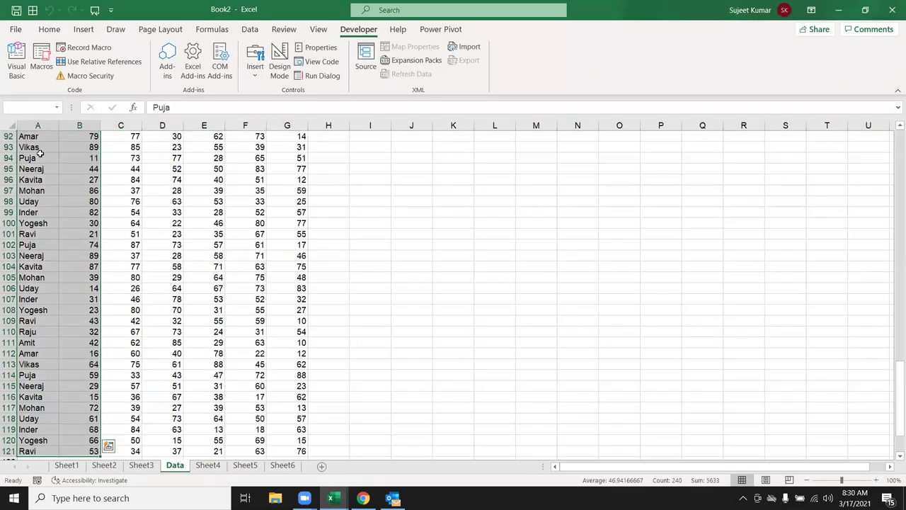
key(ctrl+Home)
key(Down)
key(Up)
Delete A2:G121 on the Data sheet, leaving only the Name–JUN header row
key(Down)
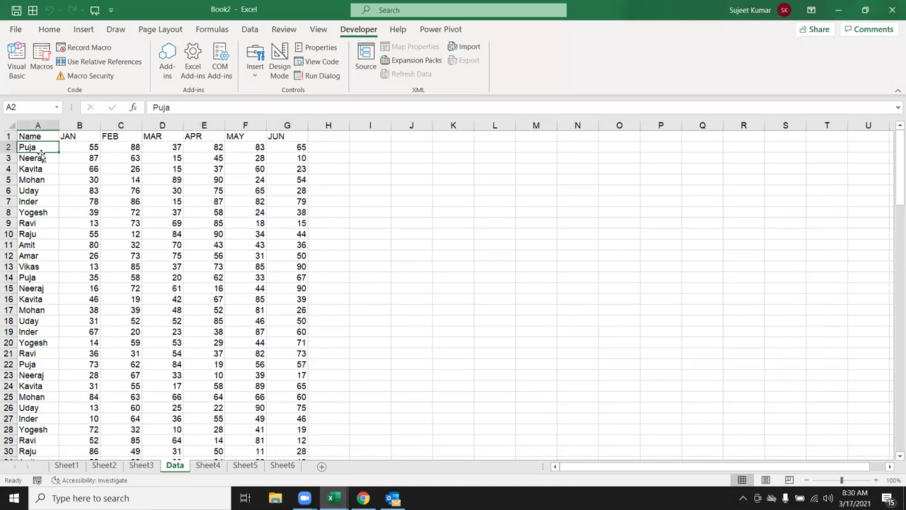
key(ctrl+shift+Right)
key(ctrl+shift+Down)
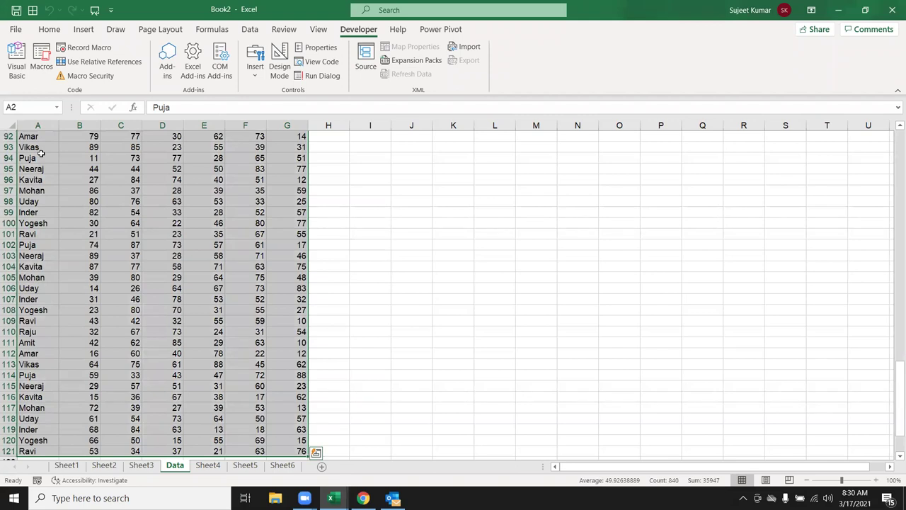
key(Delete)
key(ctrl+Home)
key(Down)
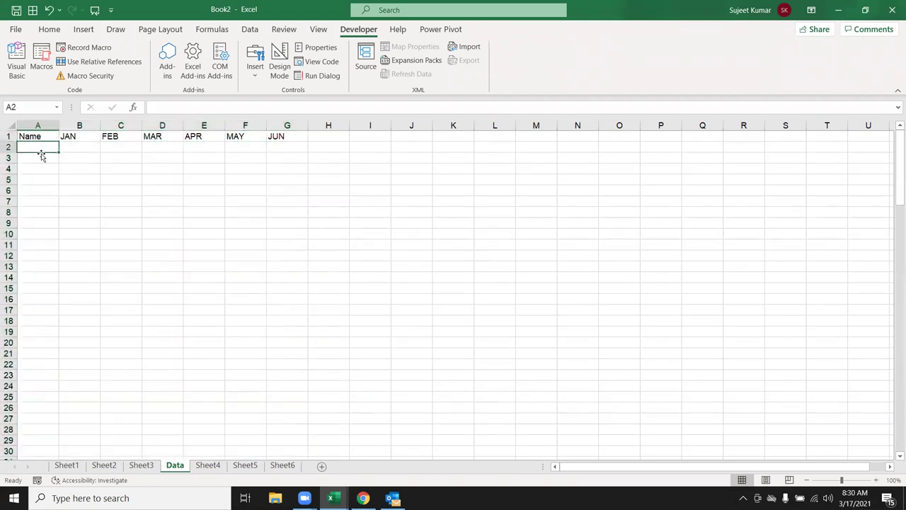
key(ctrl+Down)
key(ctrl+Up)
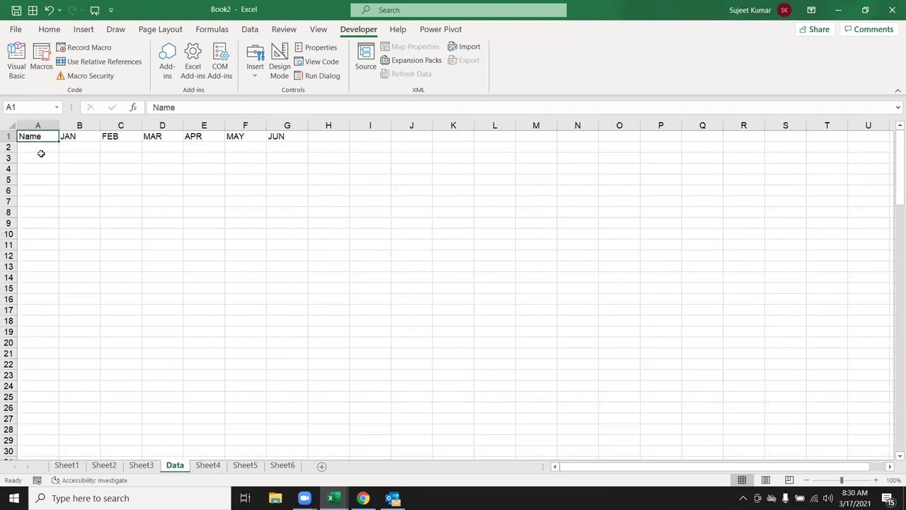
Add the header Sheet_NAME in cell H1 of the Data sheet
key(Right)
key(Right)
key(Right)
key(Right)
key(Right)
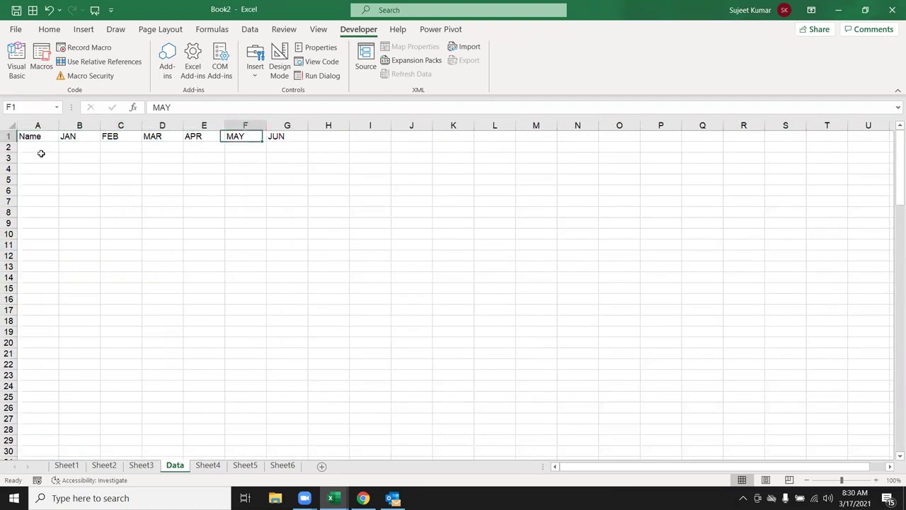
key(Right)
key(Right)
text(Sheet_NAME)
key(Return)
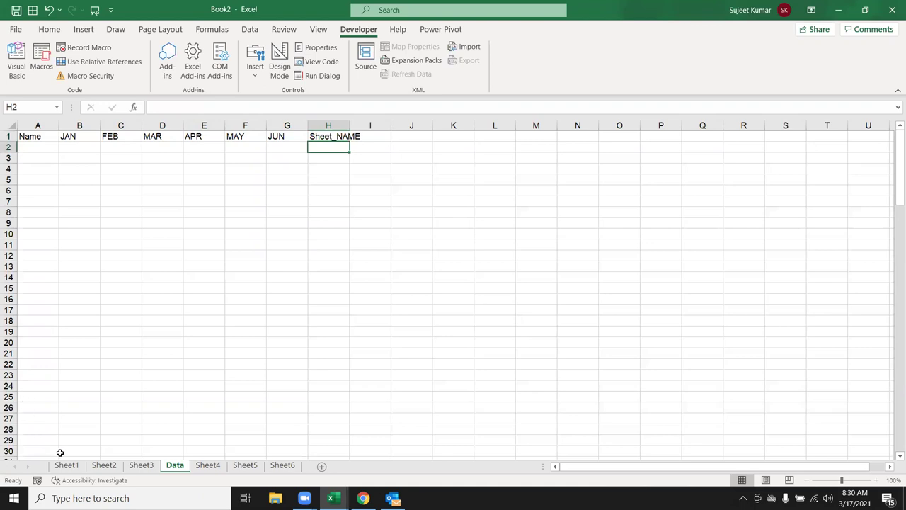
Paste Sheet1's table into Data at A2 and delete the duplicate header row
click(66, 465)
key(ctrl+c)
click(174, 465)
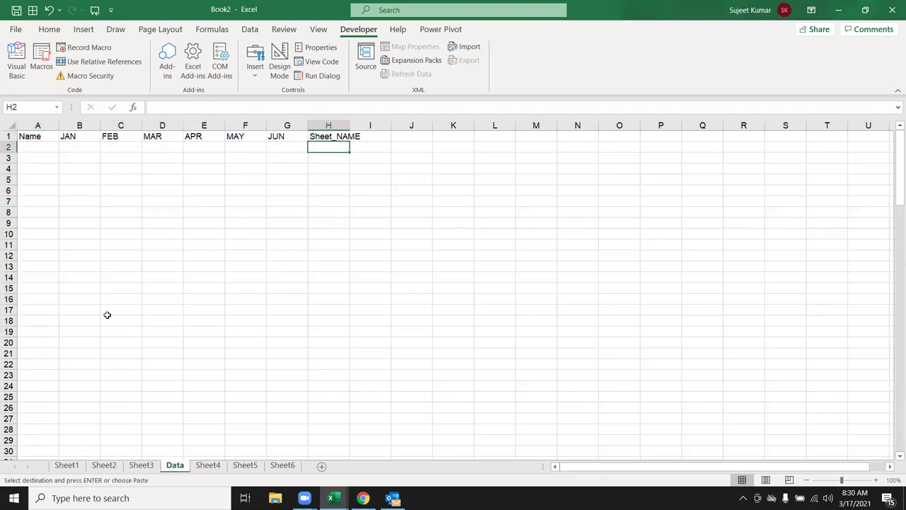
click(38, 148)
key(ctrl+v)
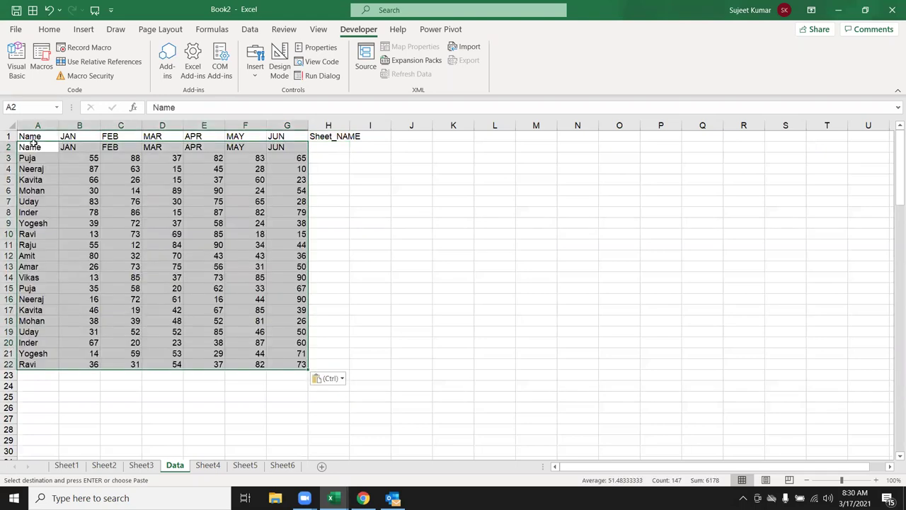
click(8, 147)
key(ctrl+minus)
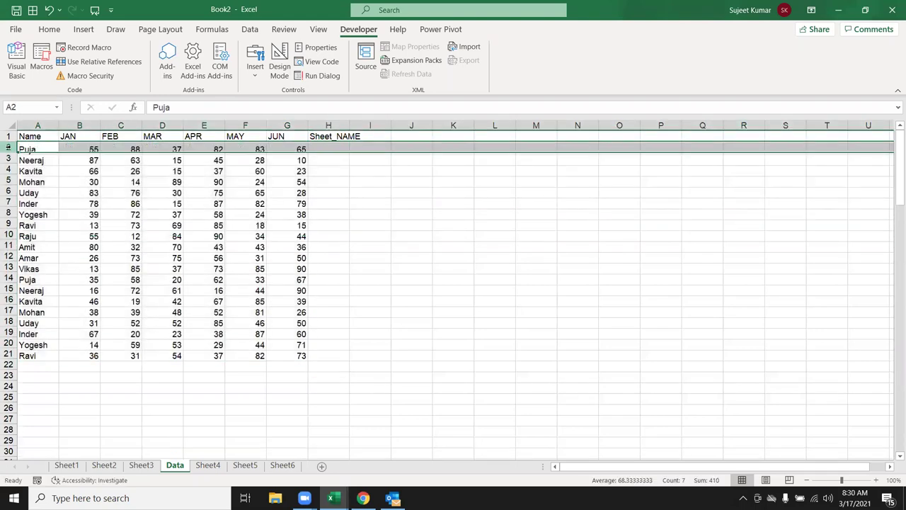
Fill "Sheet1" into H2:H21 beside the pasted rows
click(65, 466)
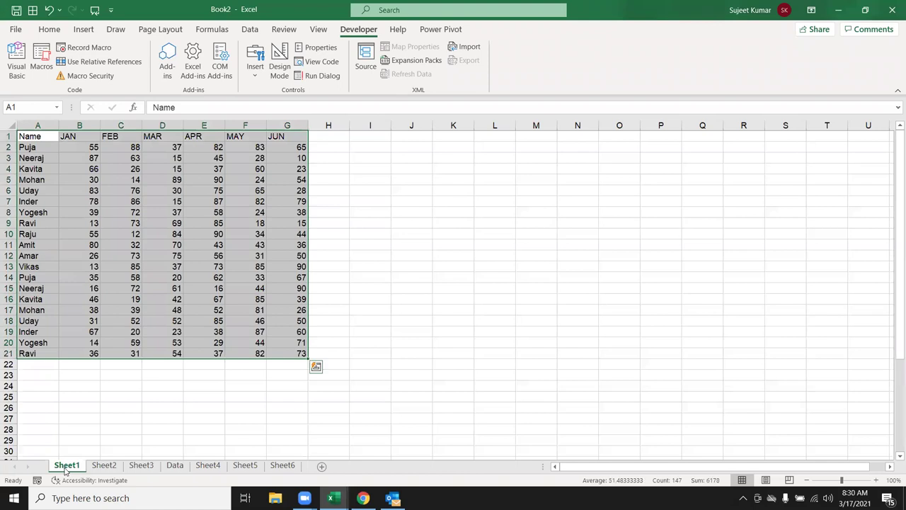
click(174, 465)
click(347, 361)
drag(337, 352, 331, 144)
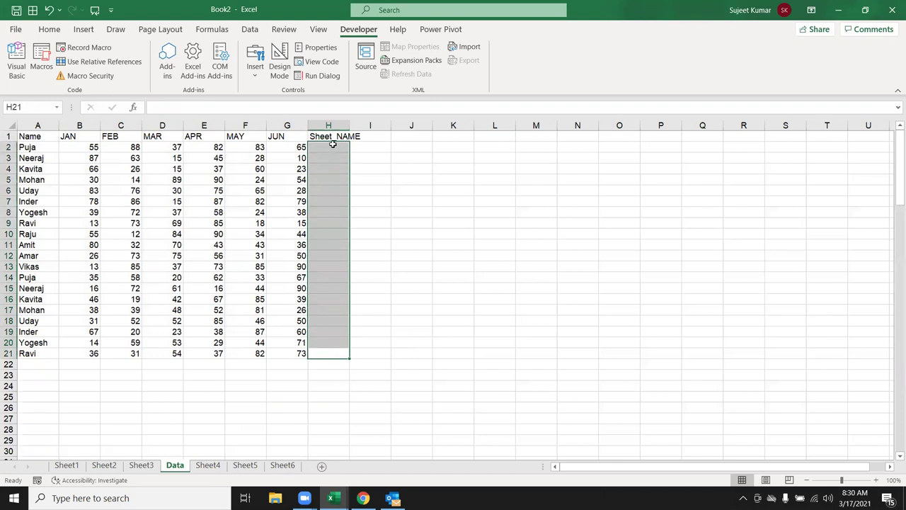
key(ctrl+v)
key(Escape)
click(325, 150)
key(ctrl+v)
mouse_move(334, 352)
mouse_down()
mouse_move(342, 231)
mouse_move(332, 149)
mouse_up()
key(ctrl+v)
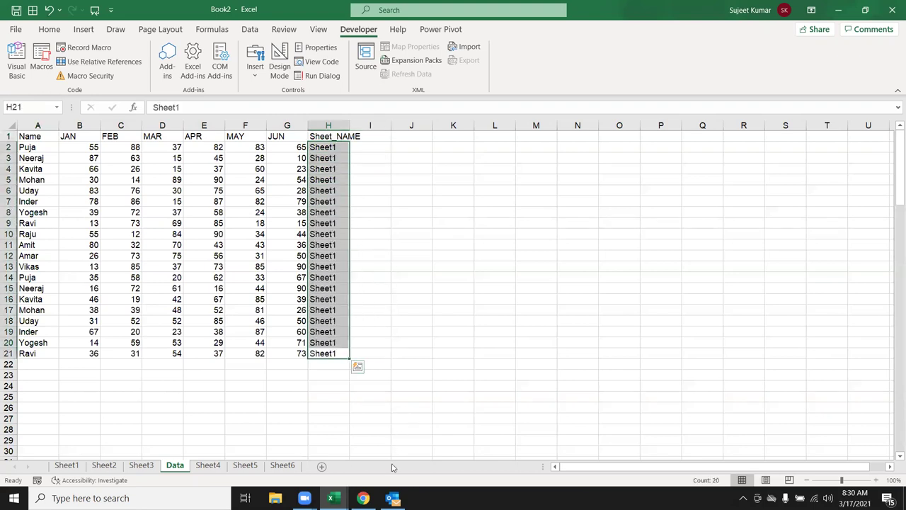